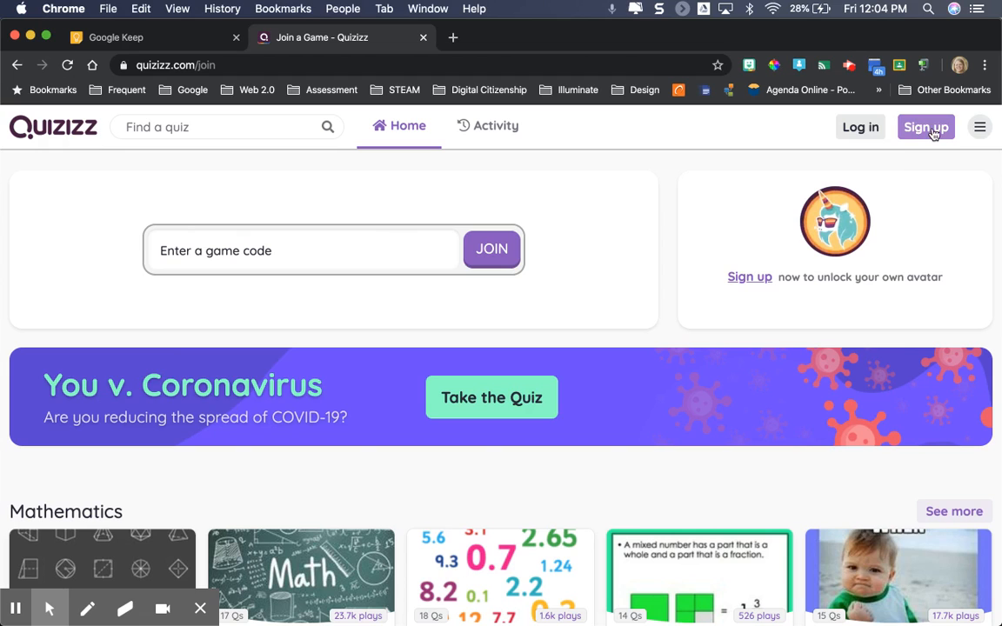
# Step: Log in with the Tech Trainer Google account and open the Teacher Dashboard
pyautogui.click(927, 128)
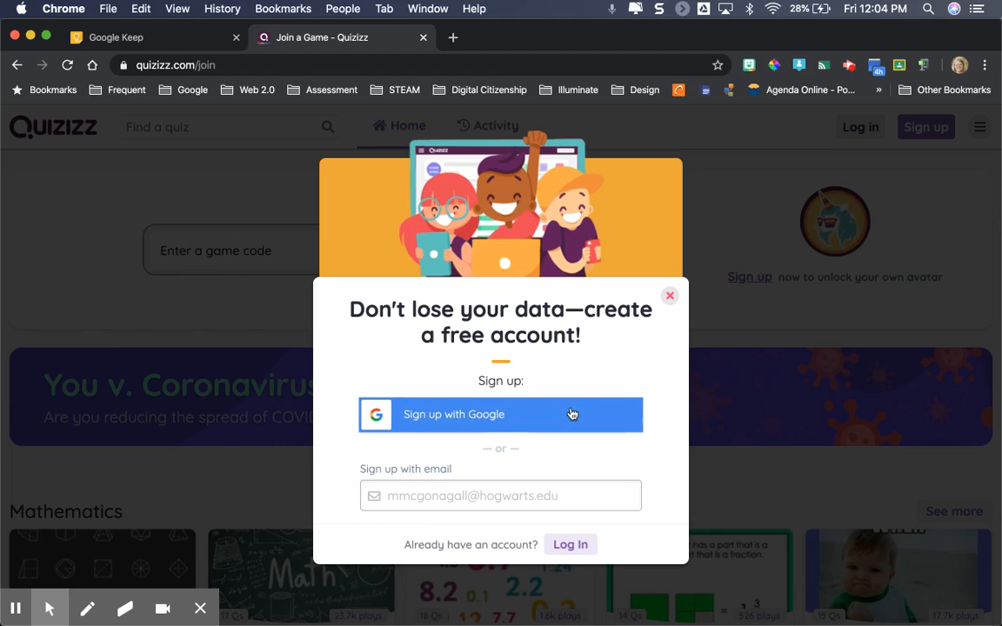
pyautogui.click(672, 300)
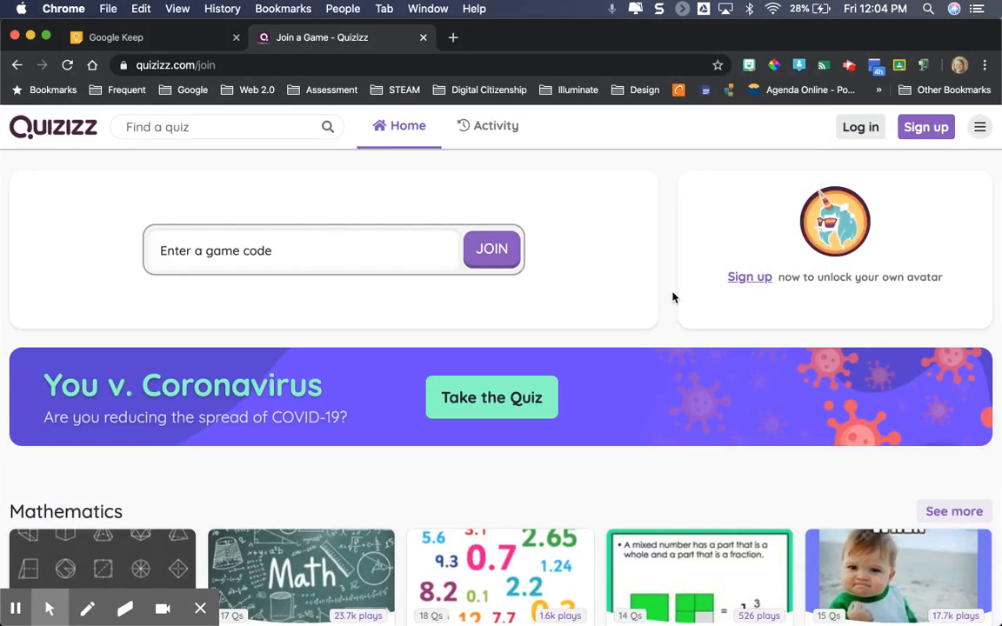
pyautogui.click(861, 129)
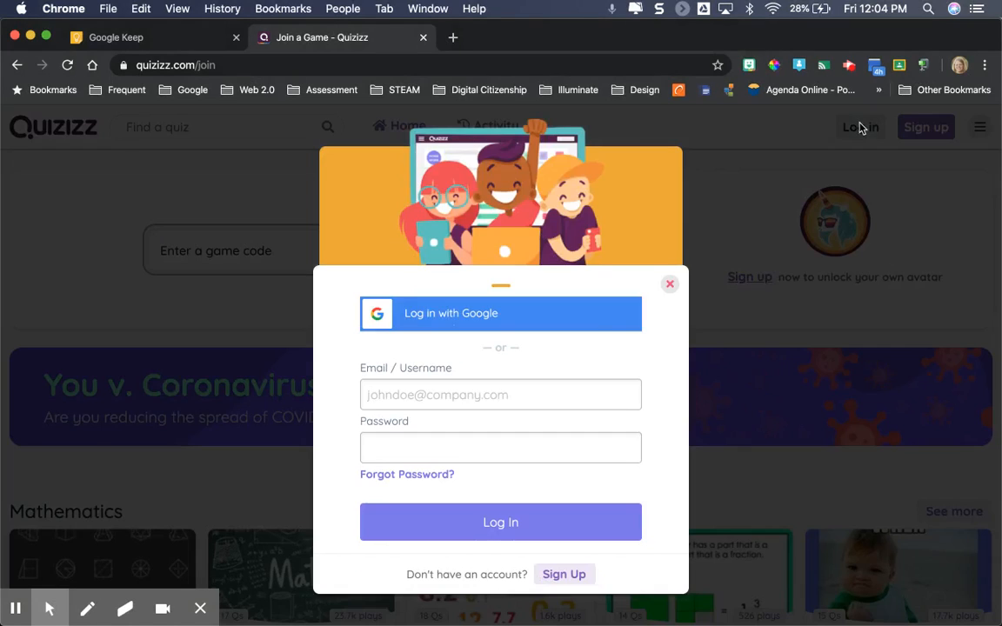
pyautogui.click(508, 316)
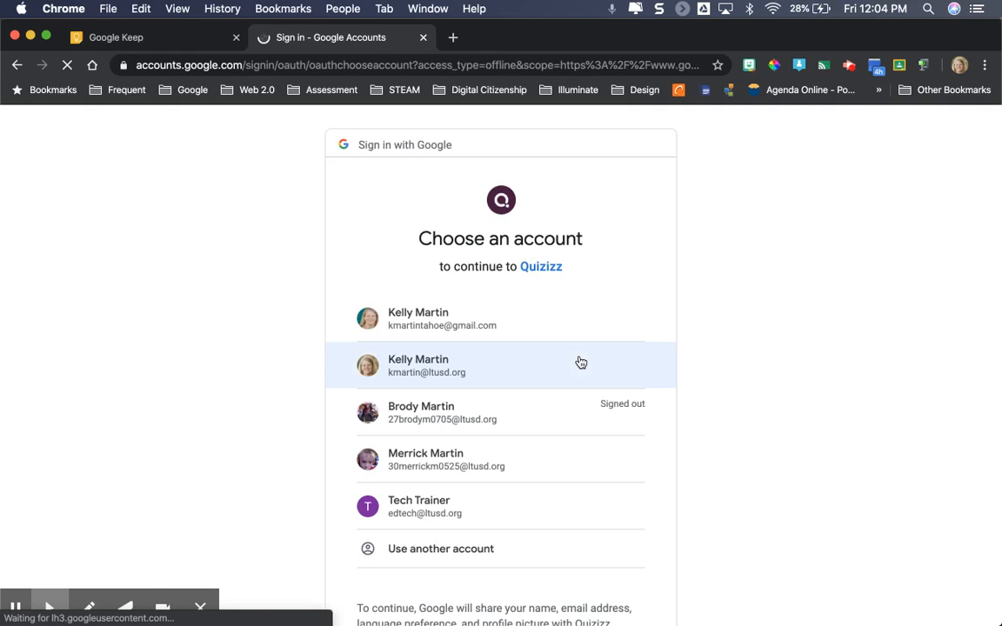
pyautogui.click(494, 517)
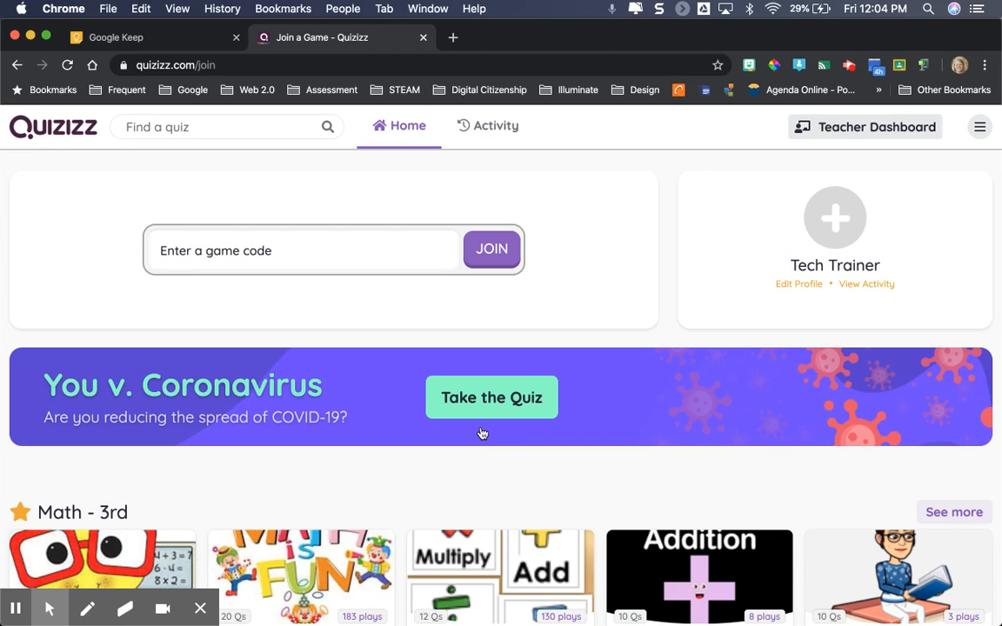
pyautogui.click(876, 129)
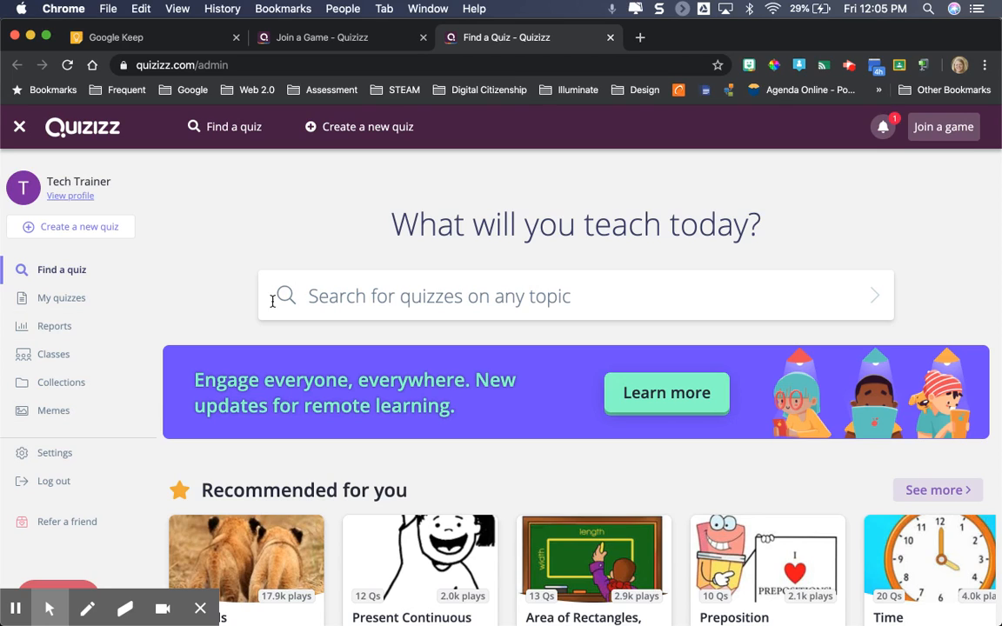
# Step: Search the quiz library for "number talk" and filter the results to Elementary grades
pyautogui.click(357, 302)
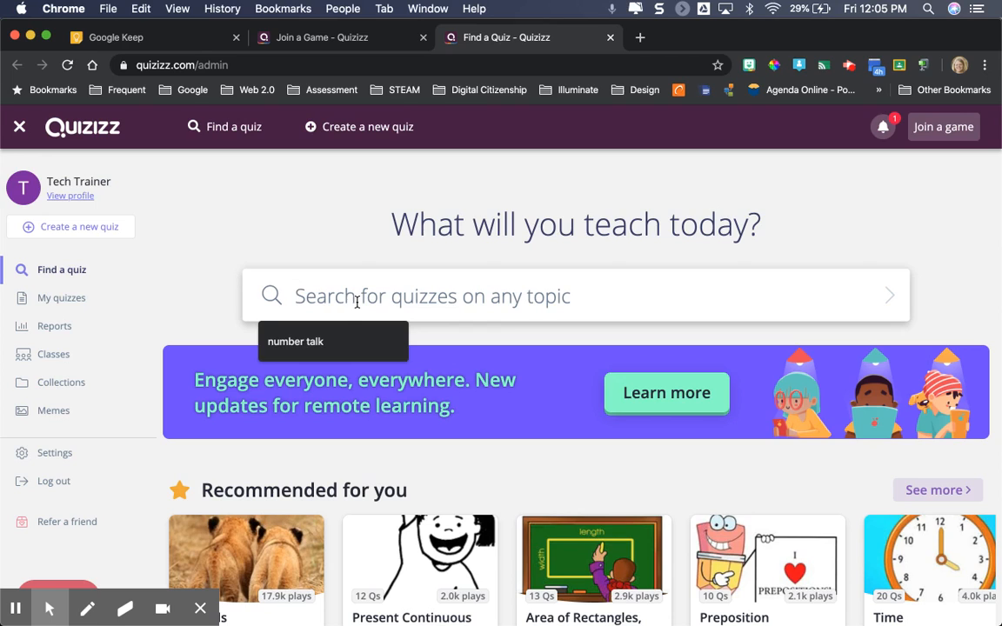
pyautogui.click(330, 342)
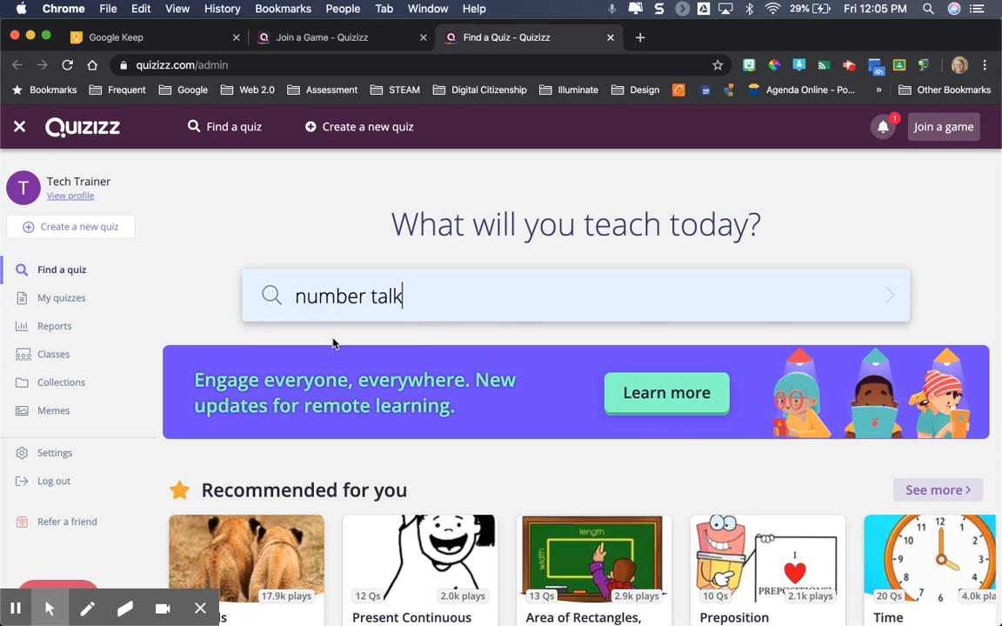
pyautogui.press('Return')
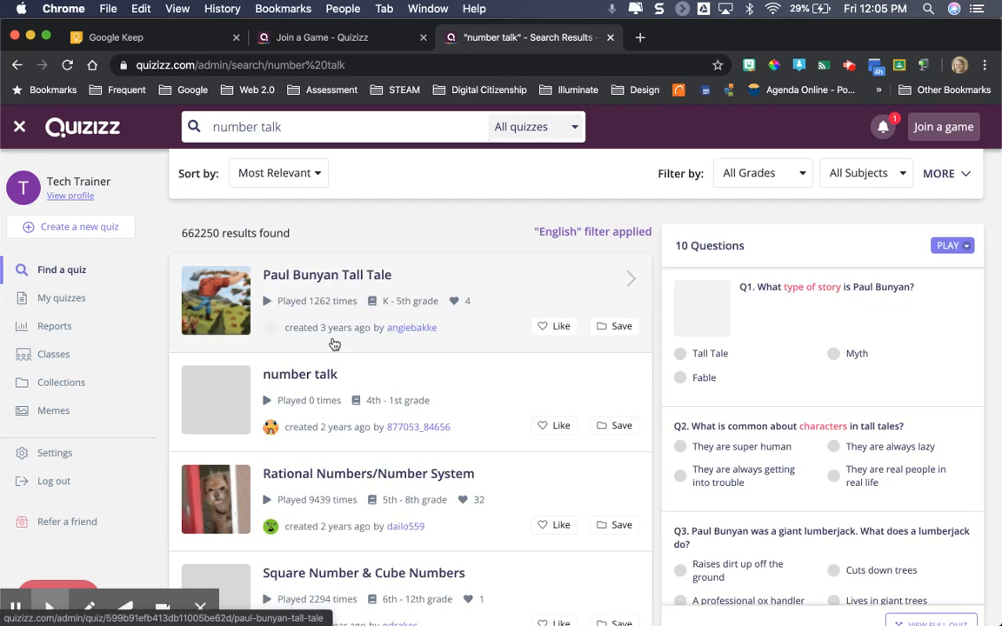
pyautogui.moveTo(483, 435)
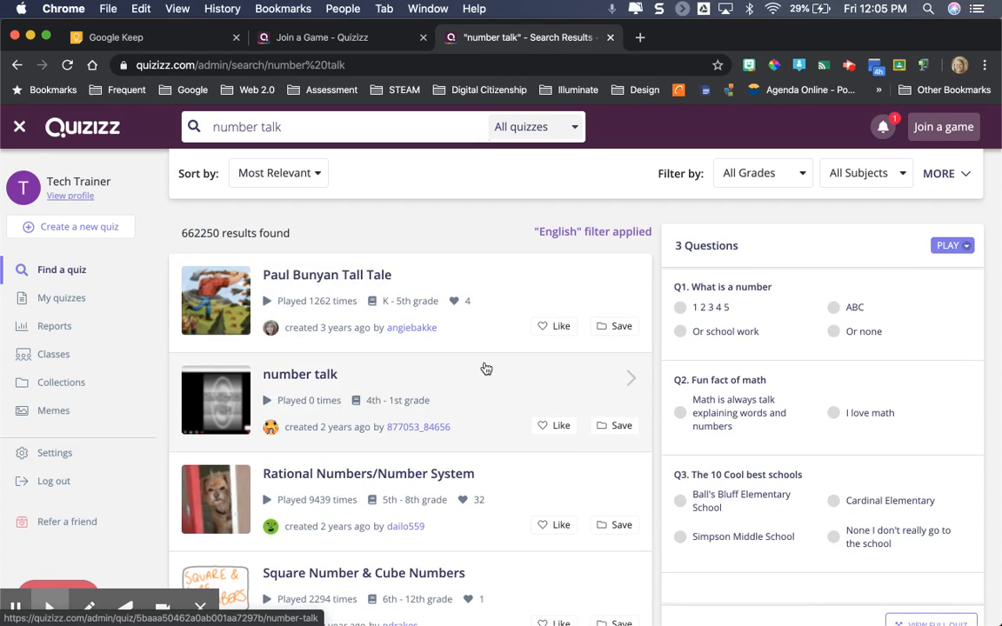
pyautogui.moveTo(545, 261)
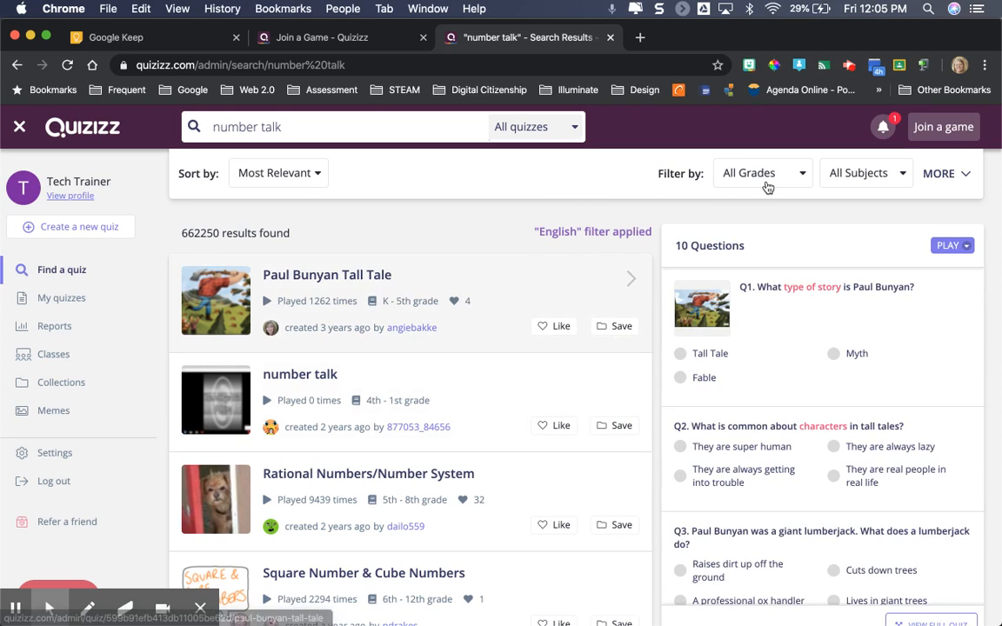
pyautogui.click(804, 174)
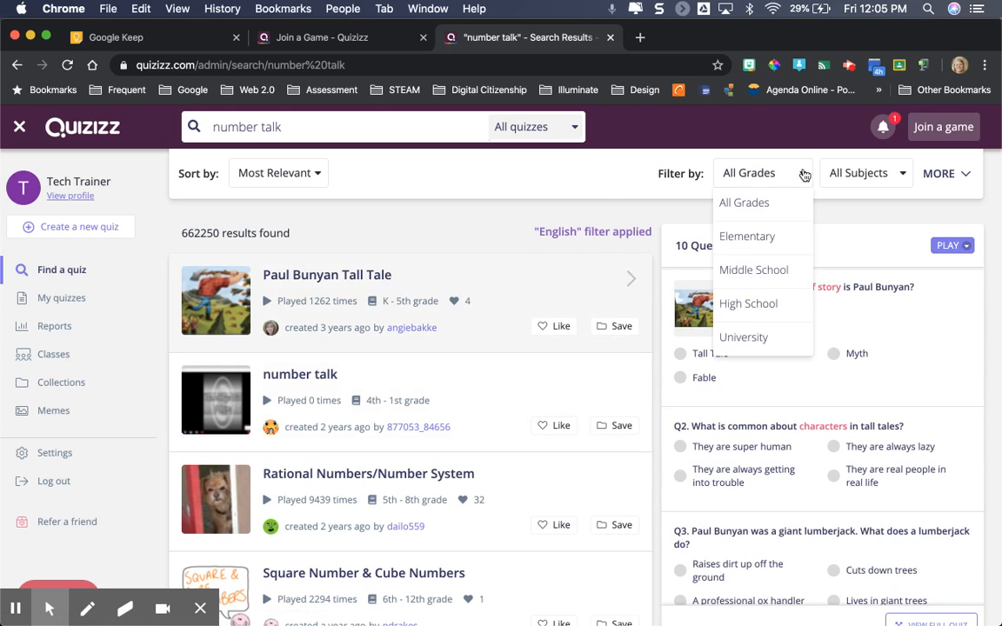
pyautogui.click(762, 242)
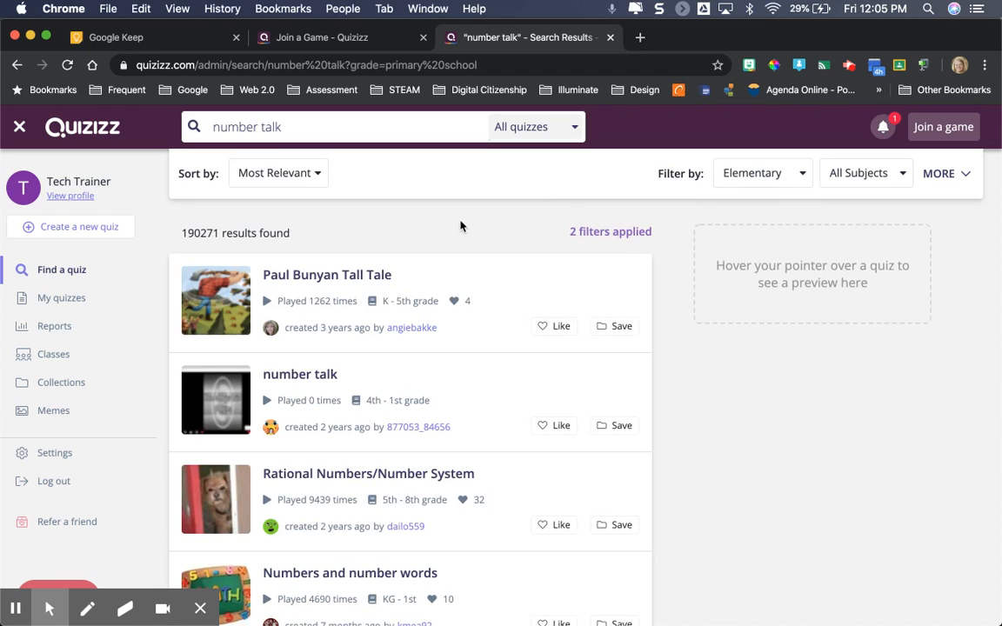
# Step: Preview the questions of the "Numbers and number words" quiz from the search results
pyautogui.scroll(-2, 461, 225)
pyautogui.scroll(-3, 461, 226)
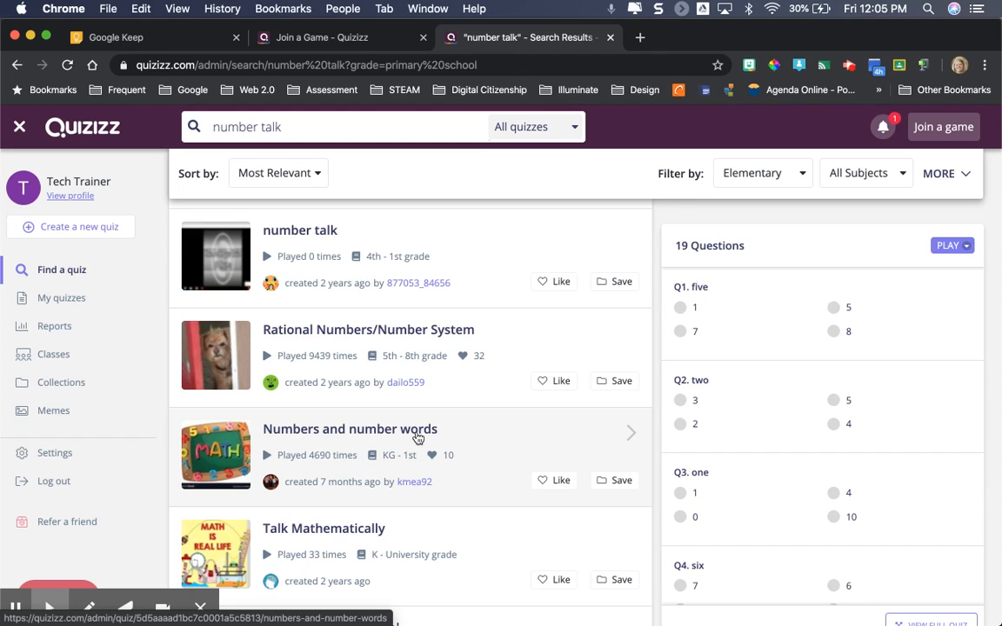
pyautogui.click(502, 337)
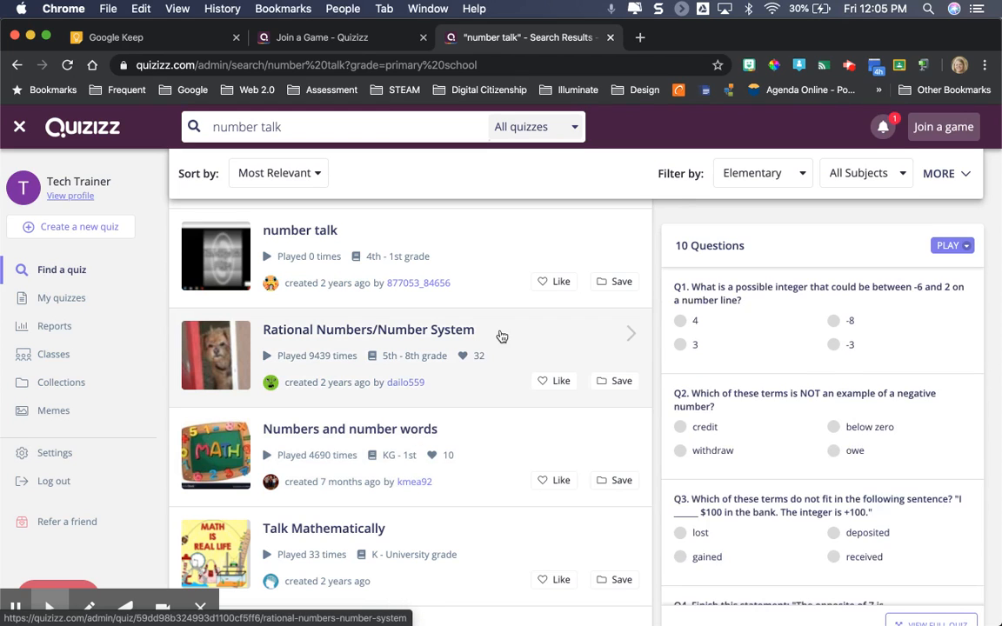
pyautogui.click(487, 434)
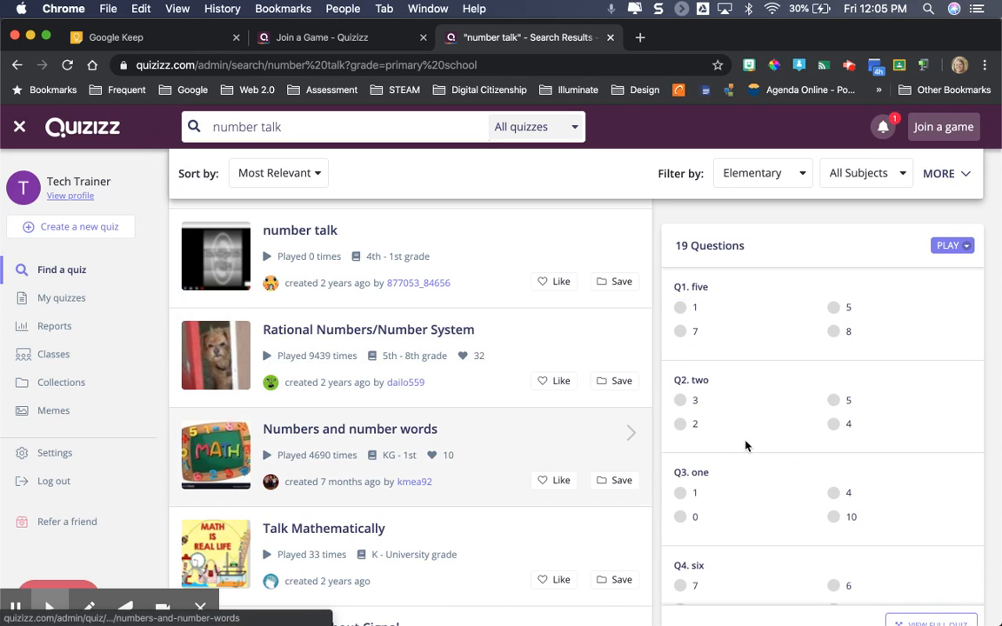
pyautogui.scroll(-10, 745, 445)
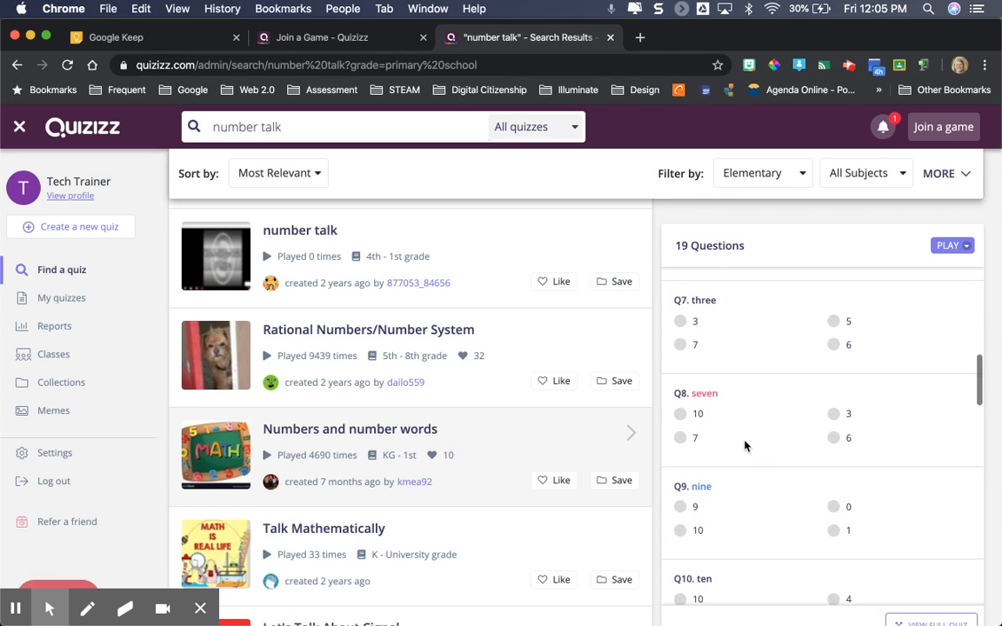
pyautogui.scroll(-10, 745, 445)
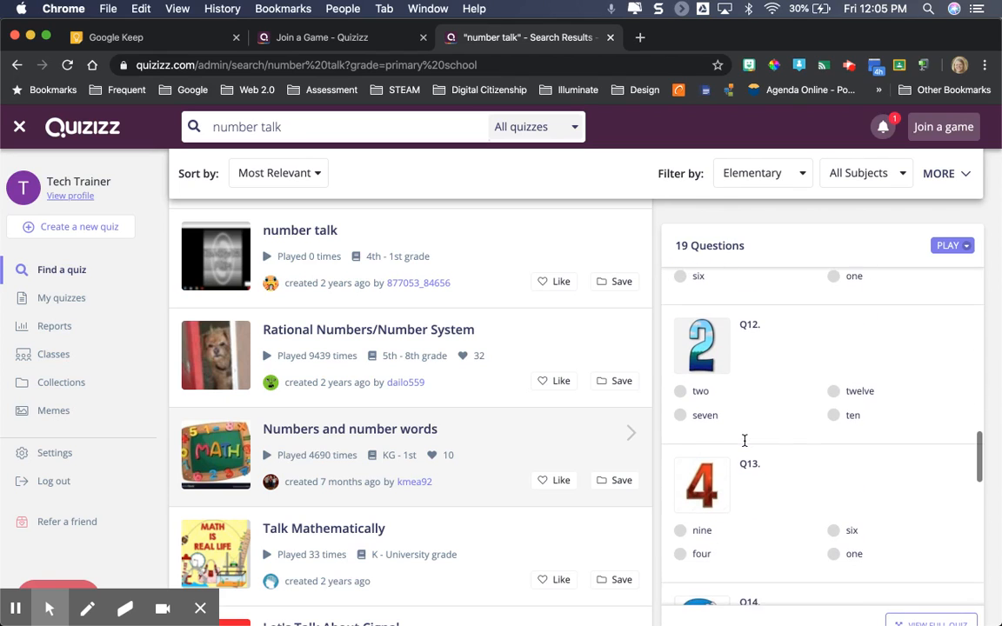
pyautogui.scroll(-3, 744, 441)
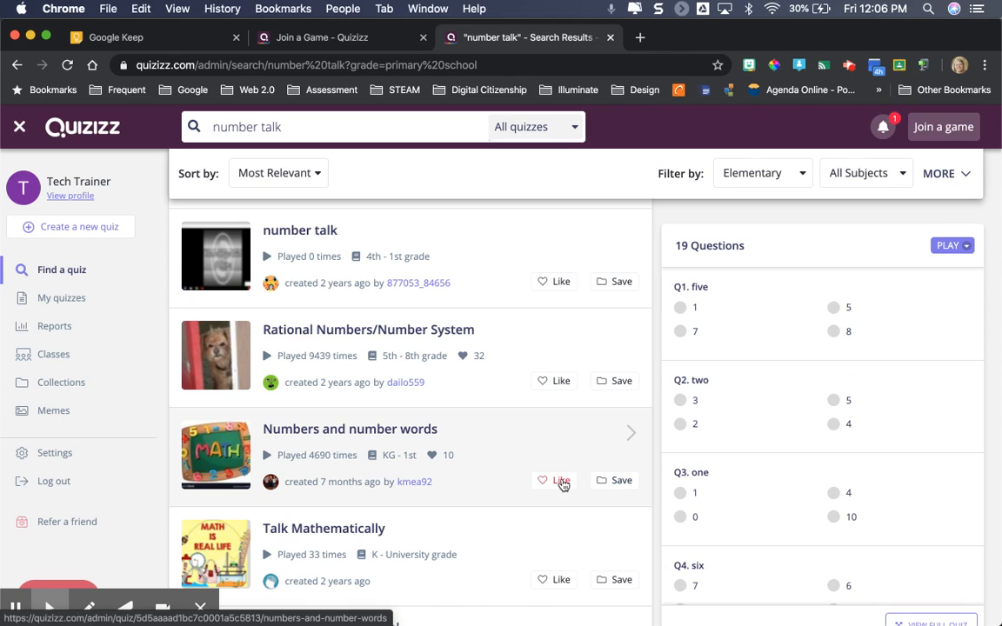
# Step: Like the "Numbers and number words" quiz and save it to the Math collection
pyautogui.click(561, 481)
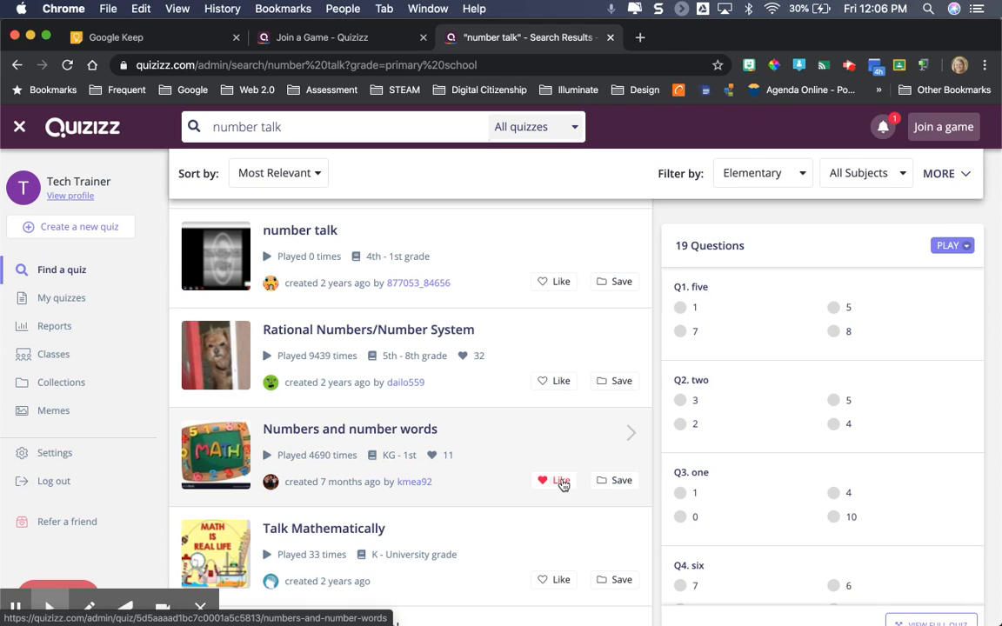
pyautogui.click(612, 481)
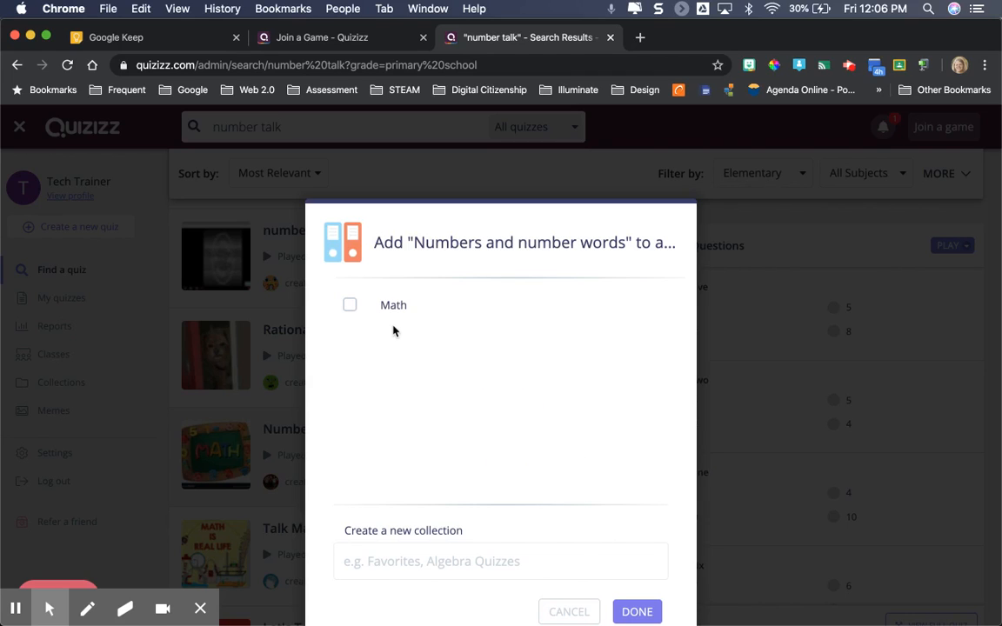
pyautogui.click(350, 307)
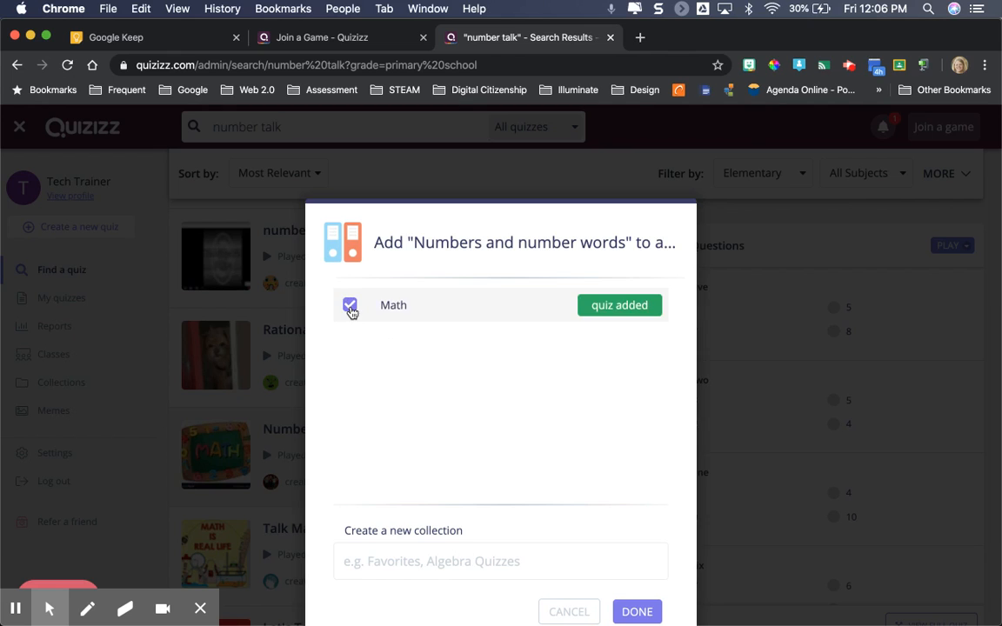
pyautogui.click(637, 611)
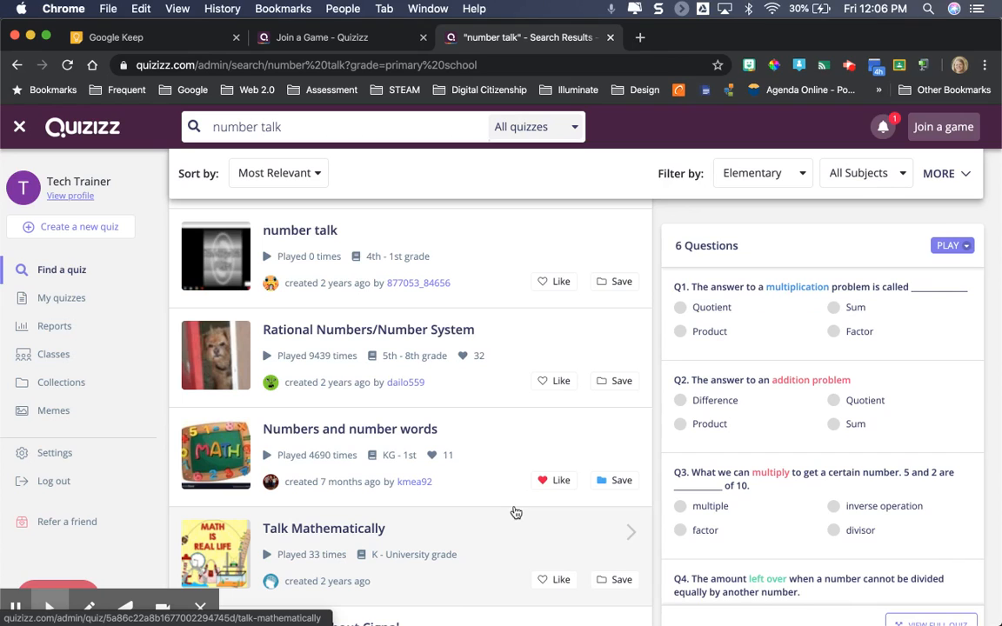
# Step: Host a live game of the "Numbers and number words" quiz and end it from the waiting screen
pyautogui.scroll(3, 506, 430)
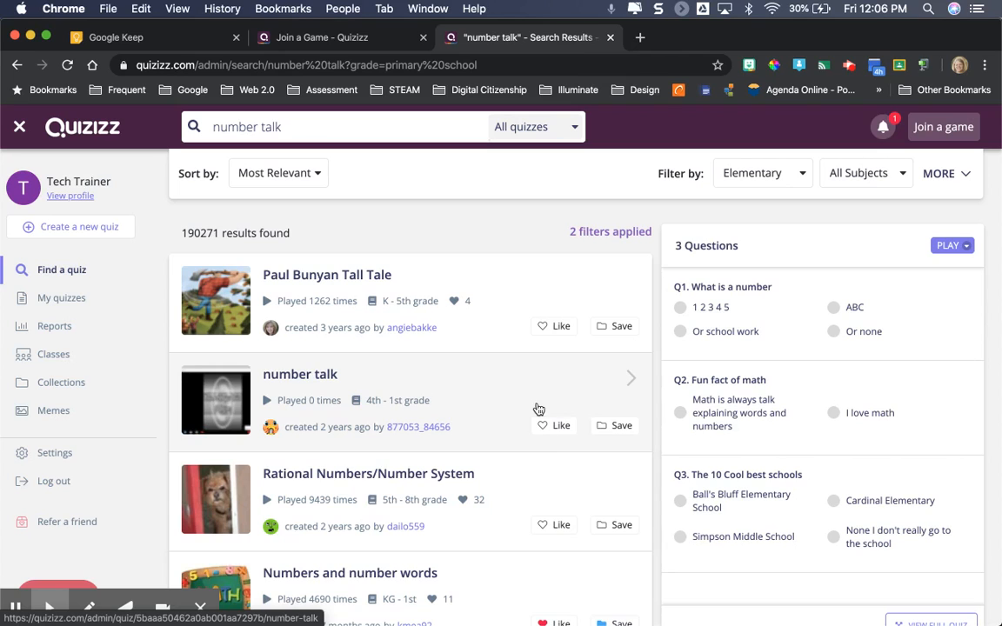
pyautogui.scroll(-5, 532, 462)
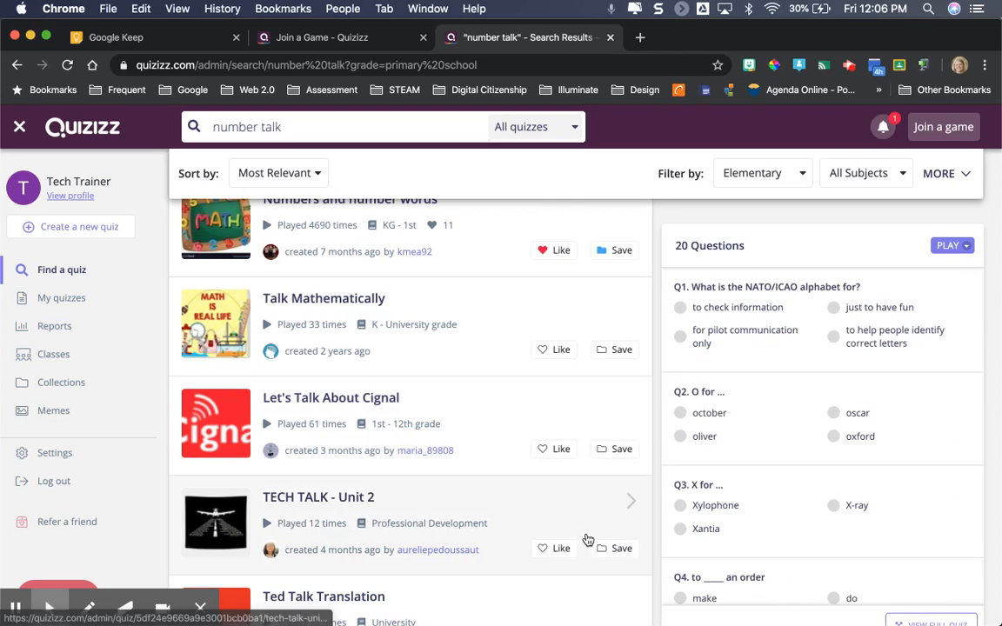
pyautogui.scroll(3, 507, 521)
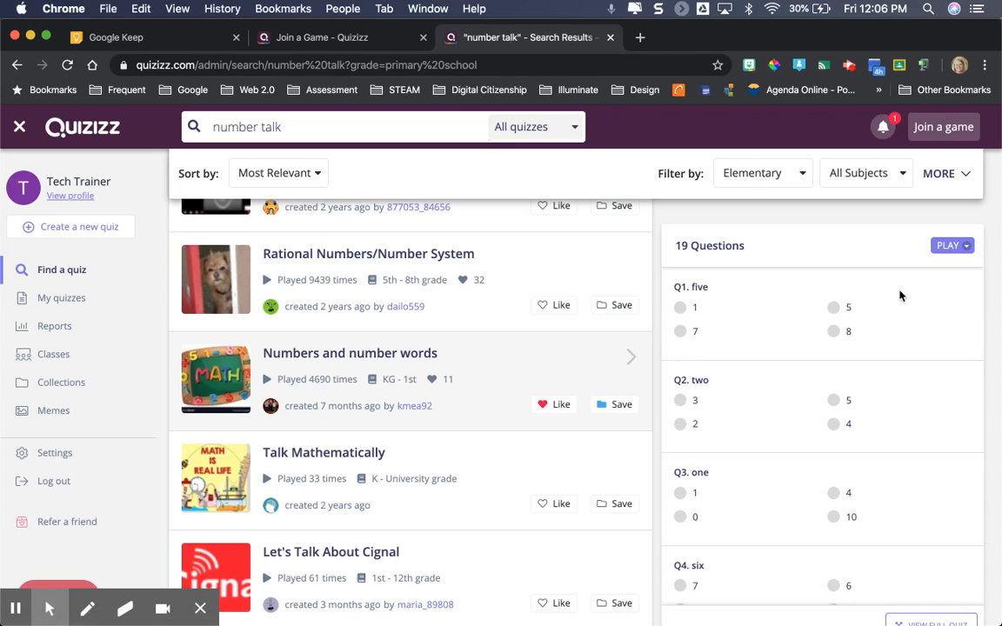
pyautogui.click(963, 246)
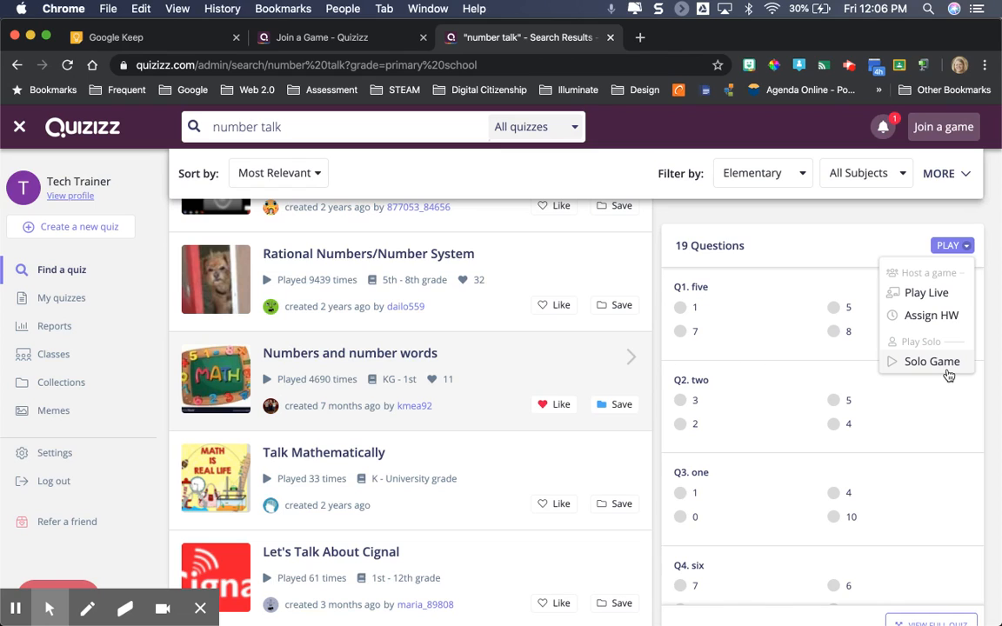
pyautogui.click(957, 299)
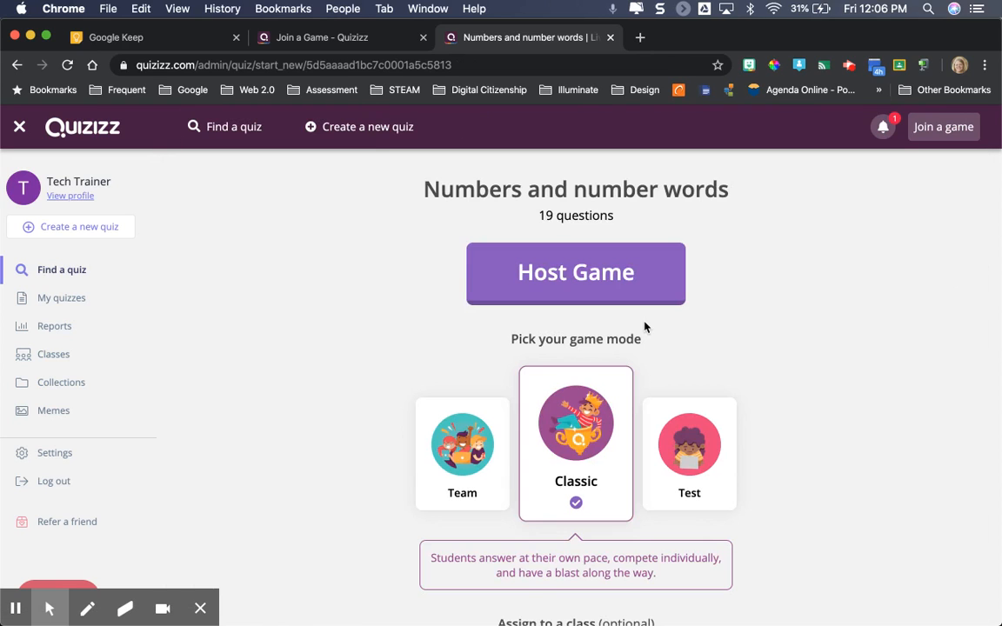
pyautogui.click(566, 290)
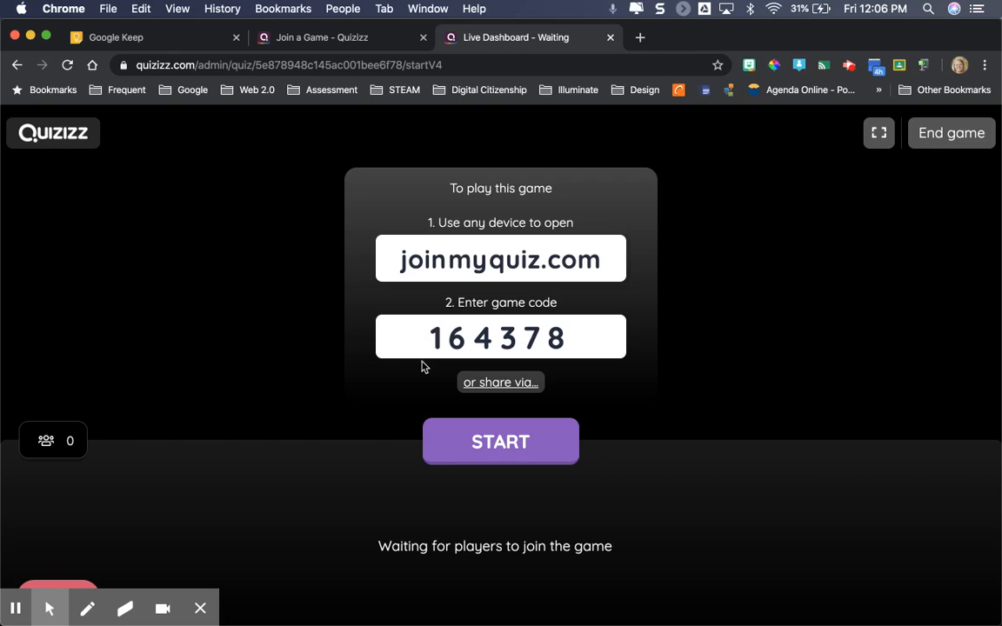
pyautogui.click(971, 133)
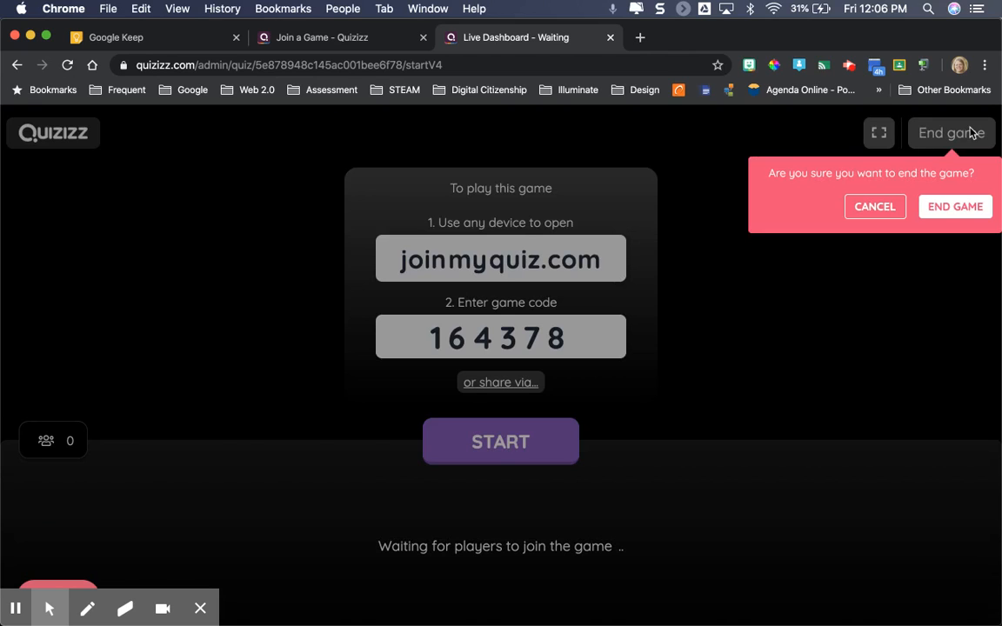
pyautogui.click(956, 207)
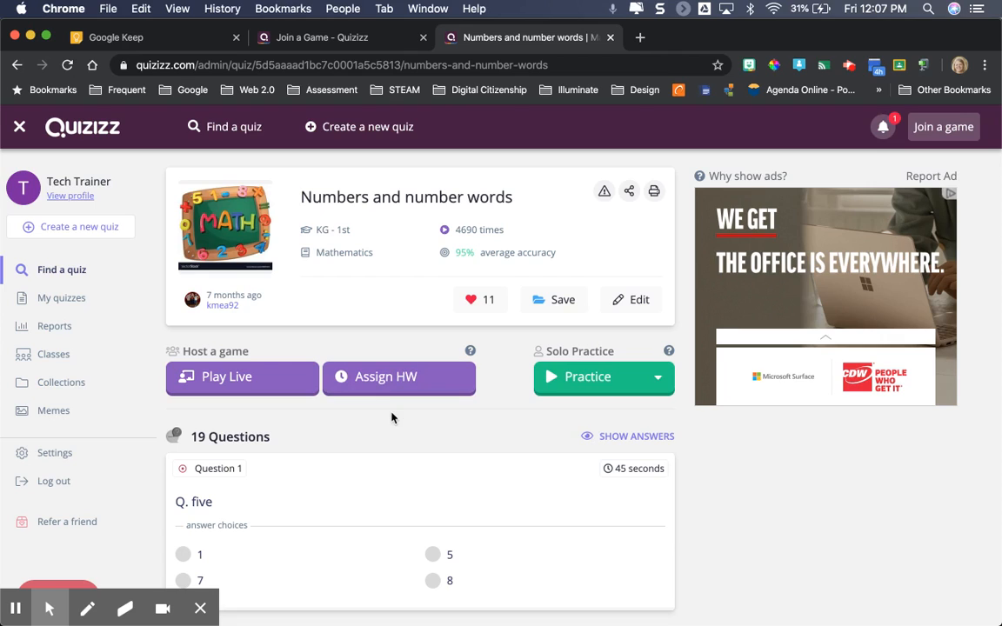
# Step: Update the imported Google classes and show the students of the Classroom Training 2019-20 class
pyautogui.click(53, 354)
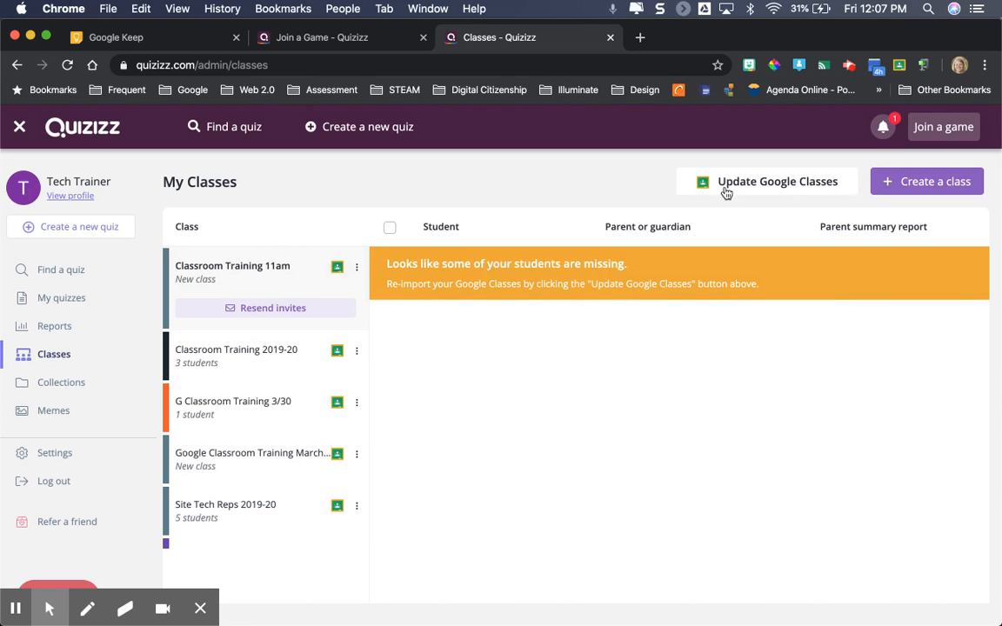
pyautogui.click(789, 191)
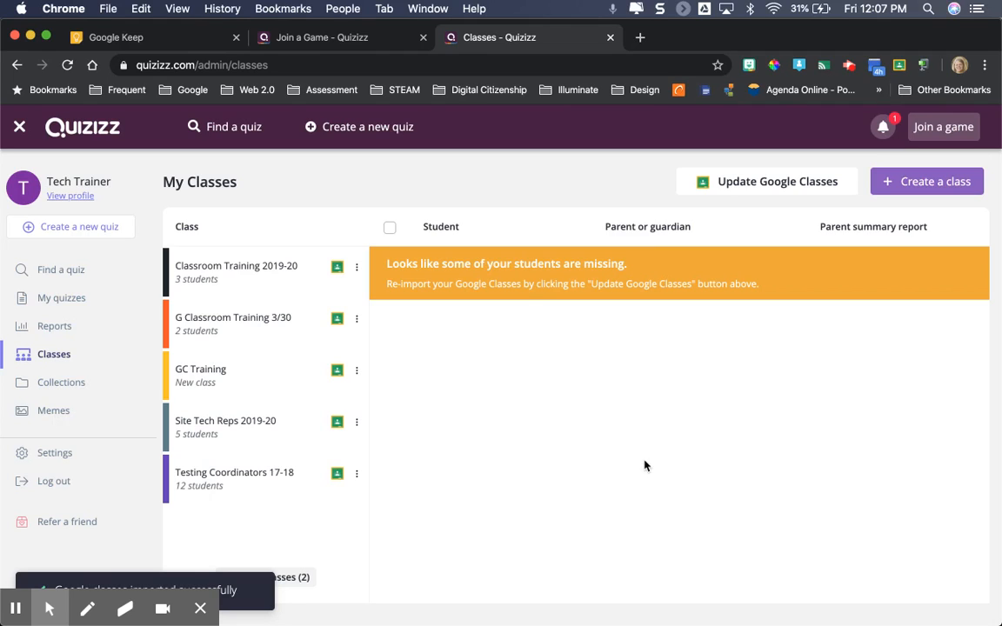
pyautogui.click(279, 280)
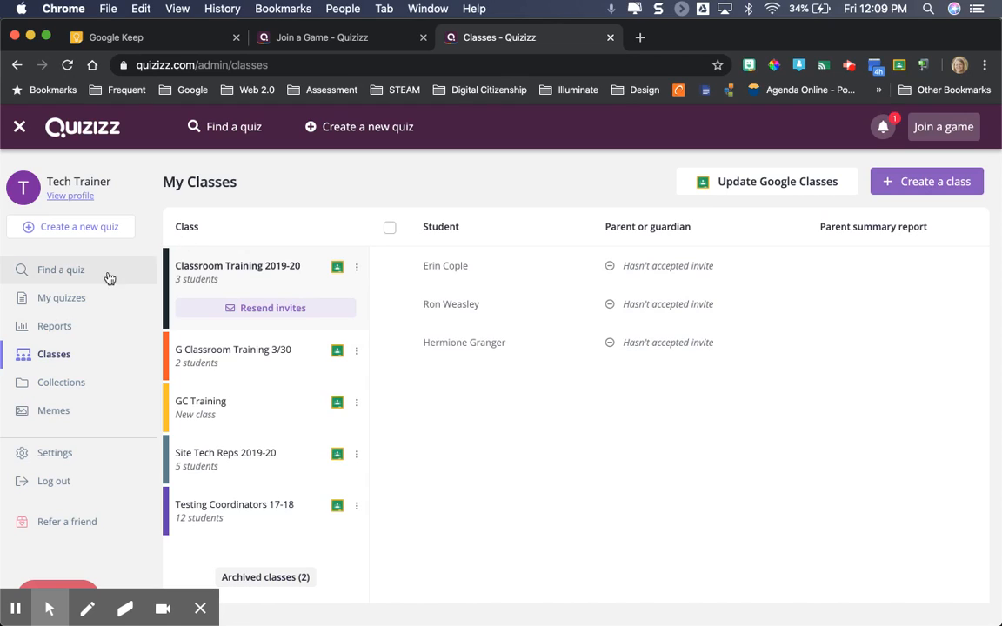
# Step: Open the "Numbers and number words" quiz from the Math collection and start assigning it as homework
pyautogui.click(68, 388)
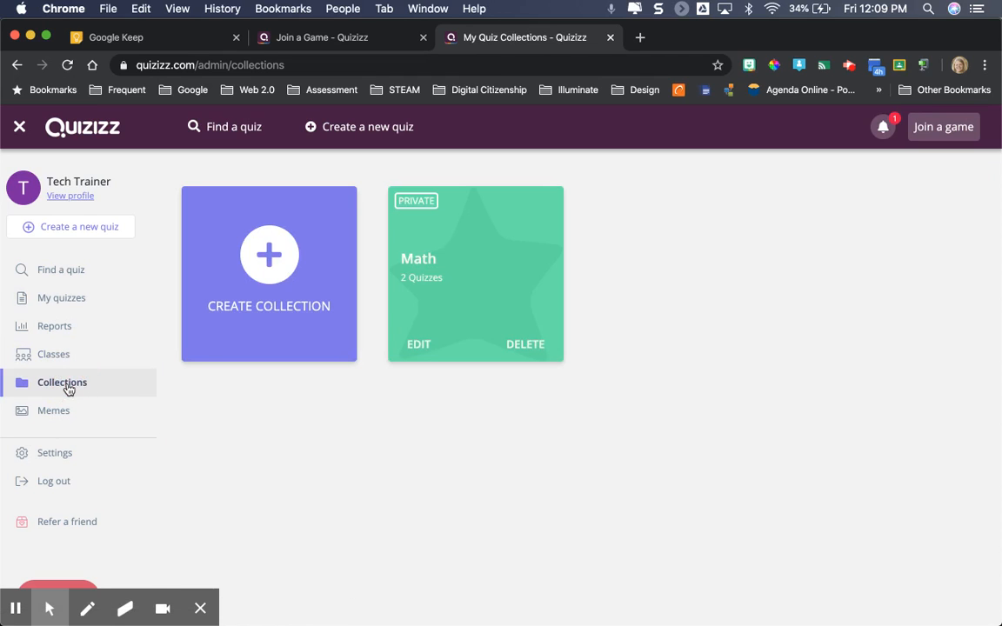
pyautogui.click(470, 249)
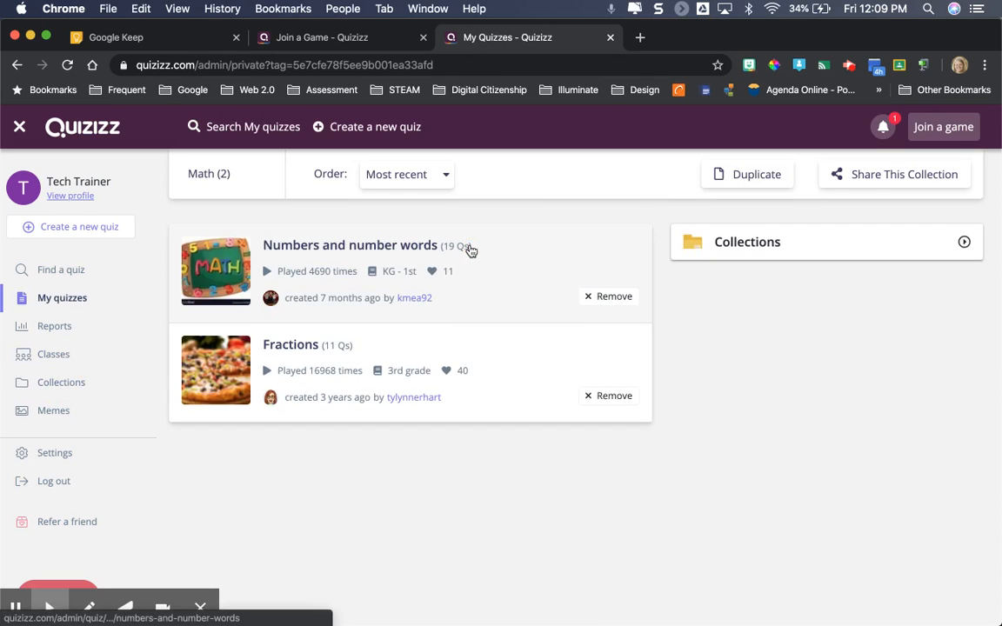
pyautogui.click(505, 272)
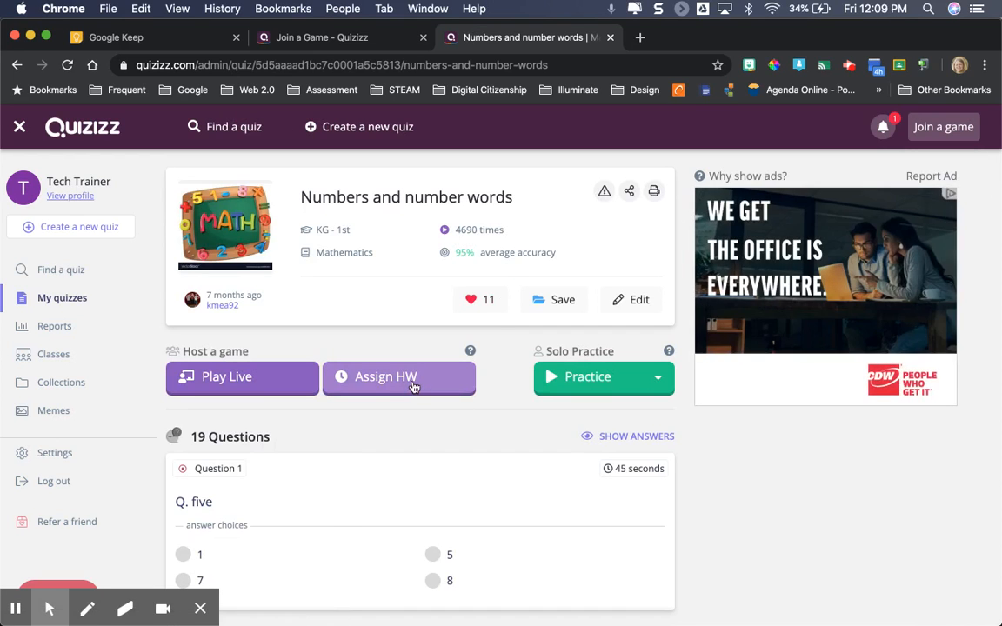
pyautogui.click(414, 386)
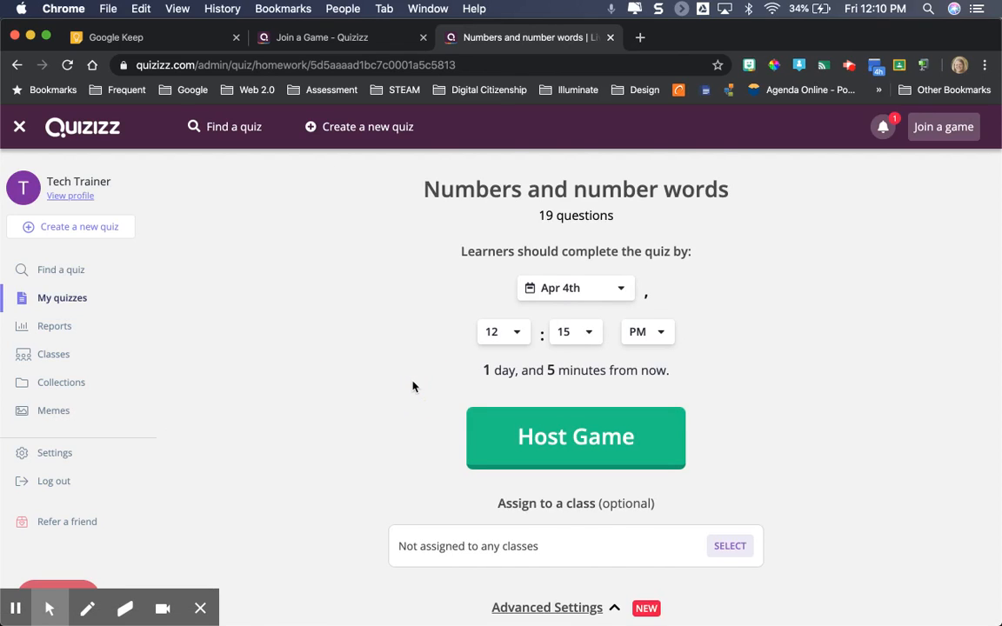
# Step: Select the Classroom Training 2019-20 class for the homework game and title the assignment "Sample Quizizz"
pyautogui.scroll(-1, 413, 387)
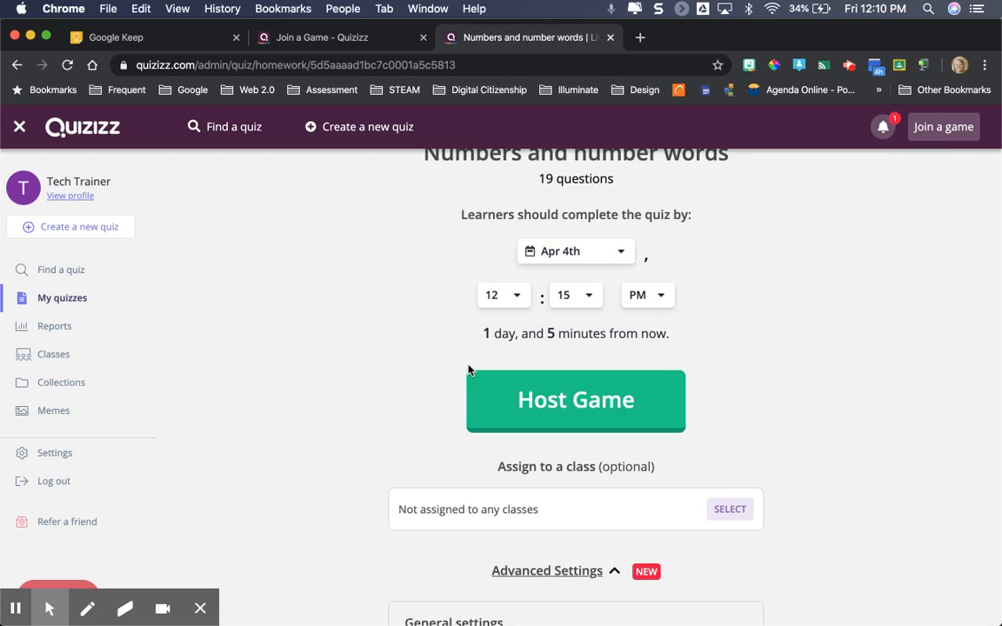
pyautogui.scroll(-3, 387, 427)
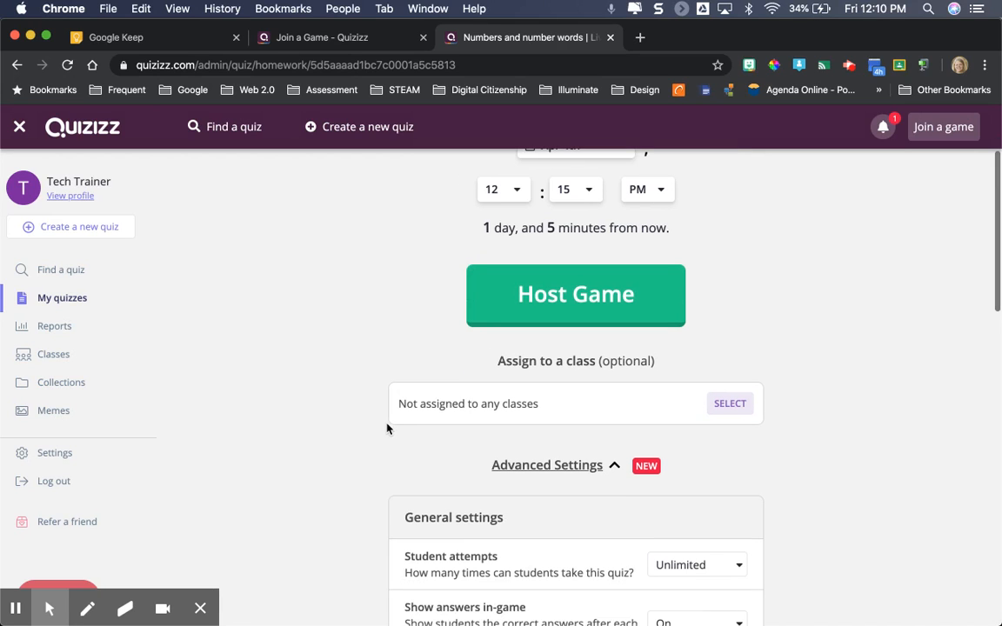
pyautogui.click(731, 407)
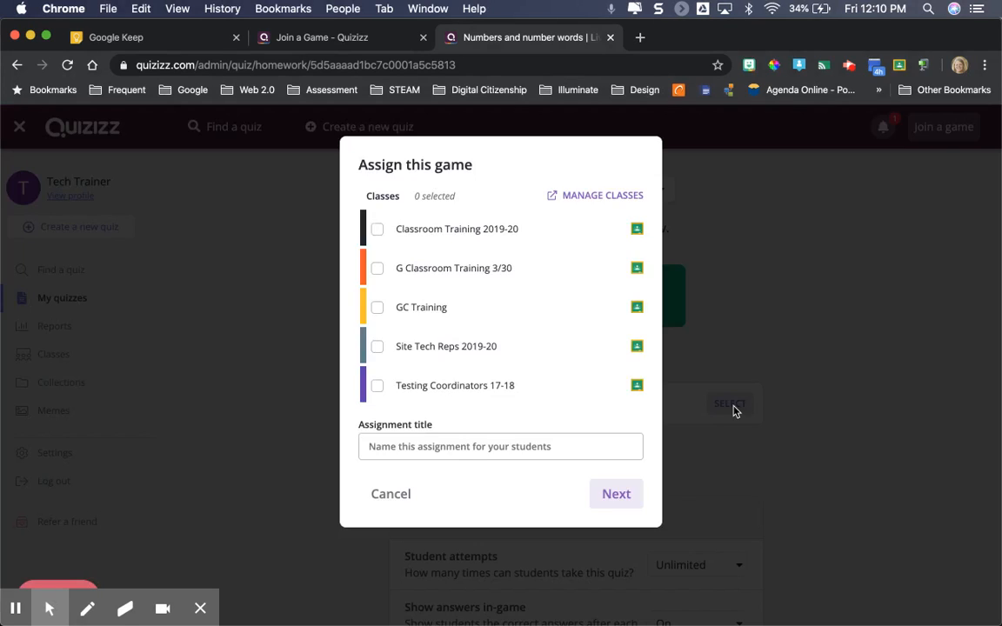
pyautogui.click(377, 231)
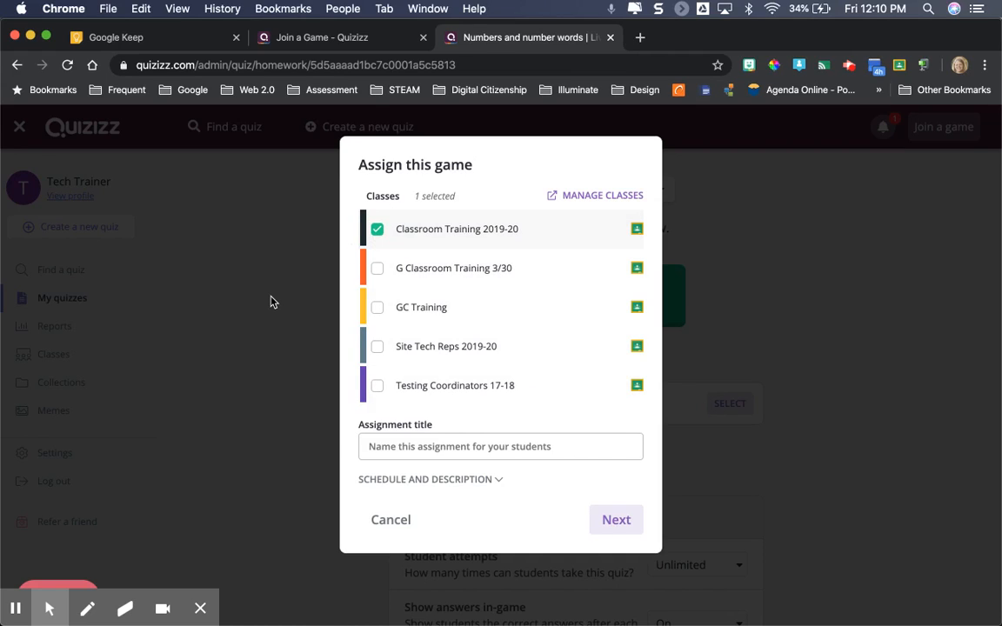
pyautogui.click(414, 445)
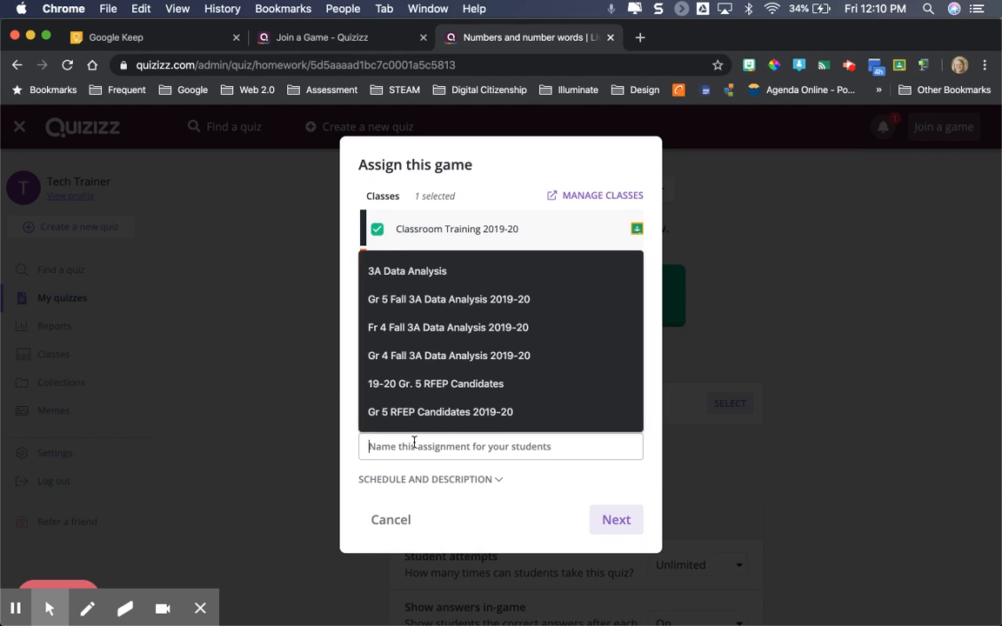
pyautogui.write('Sample')
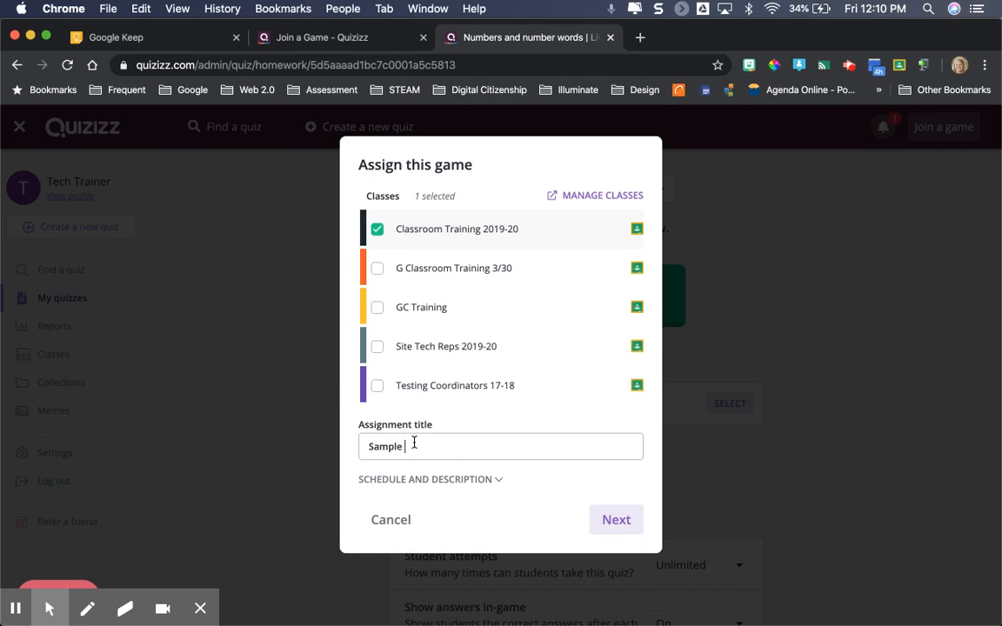
pyautogui.write(' Quzi')
pyautogui.write('izz')
# Step: Schedule the assignment to start on Apr 3rd at 1:00 PM and accept the class assignment details
pyautogui.click(470, 481)
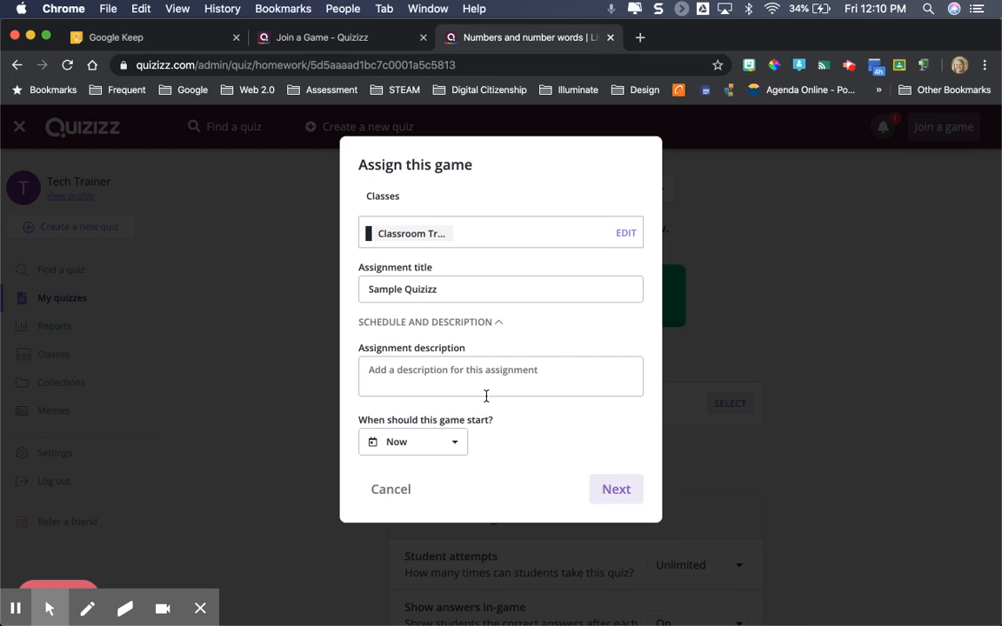
pyautogui.click(470, 323)
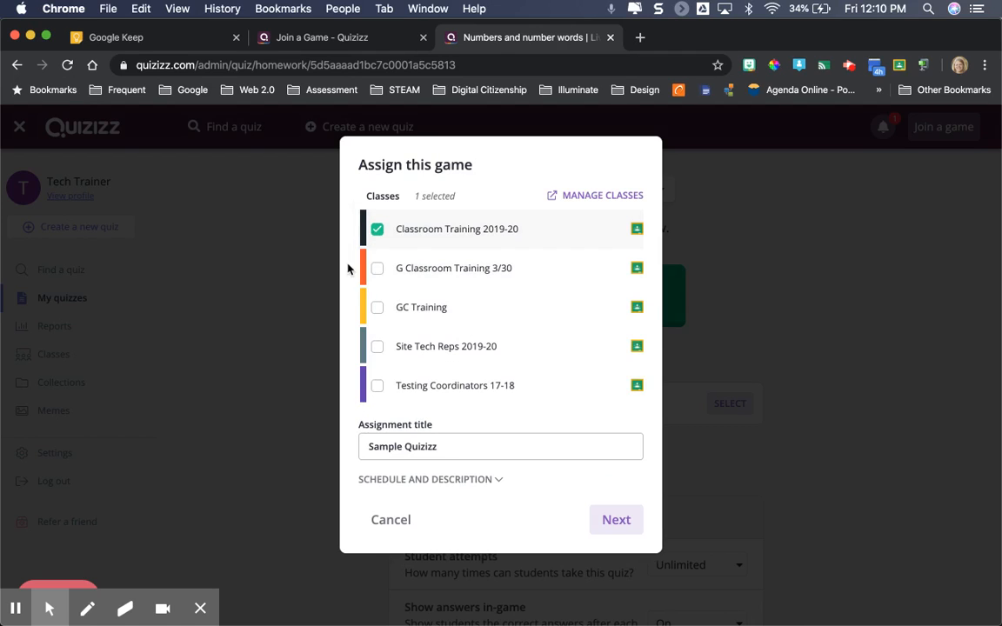
pyautogui.click(416, 481)
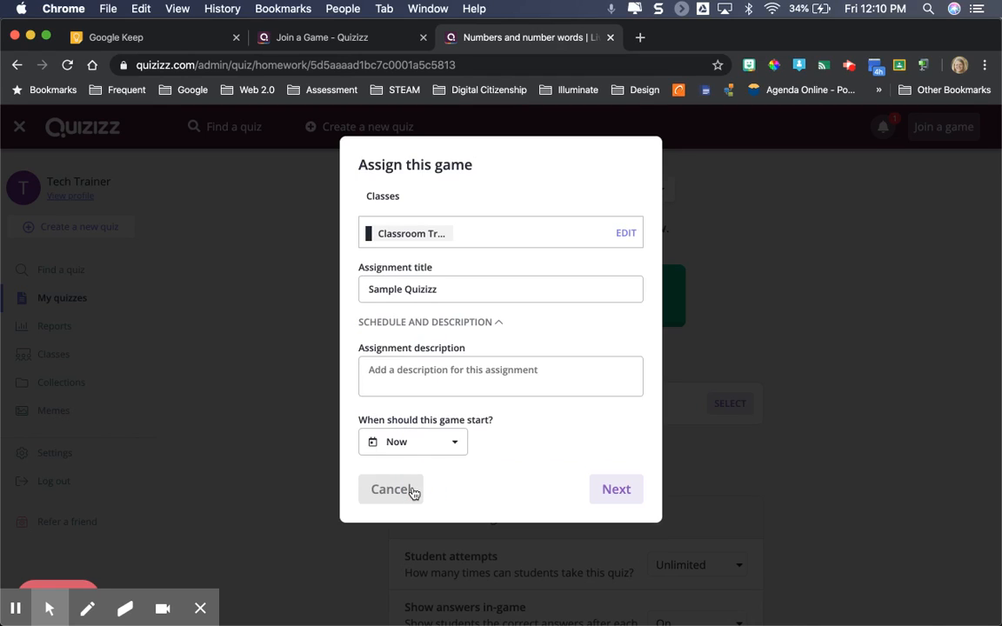
pyautogui.click(461, 449)
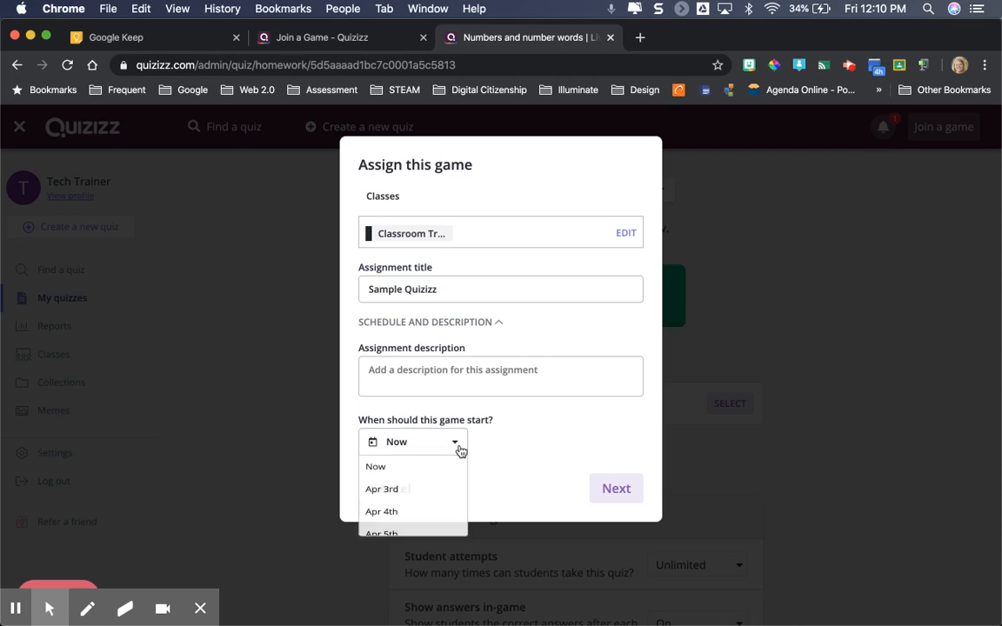
pyautogui.click(437, 496)
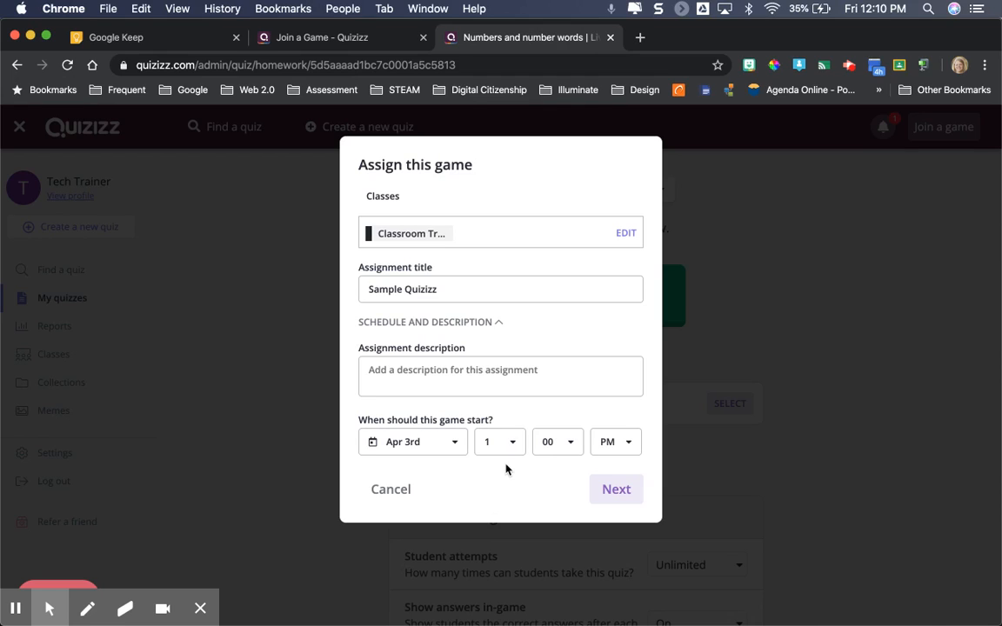
pyautogui.click(615, 491)
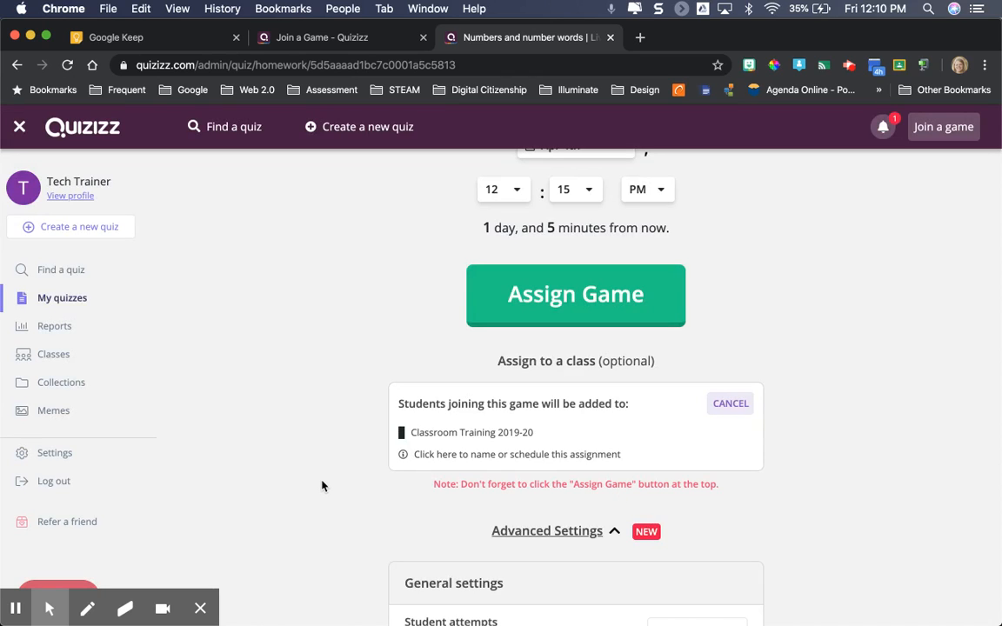
# Step: Review the general and gameplay options in the homework game's advanced settings
pyautogui.scroll(-5, 322, 486)
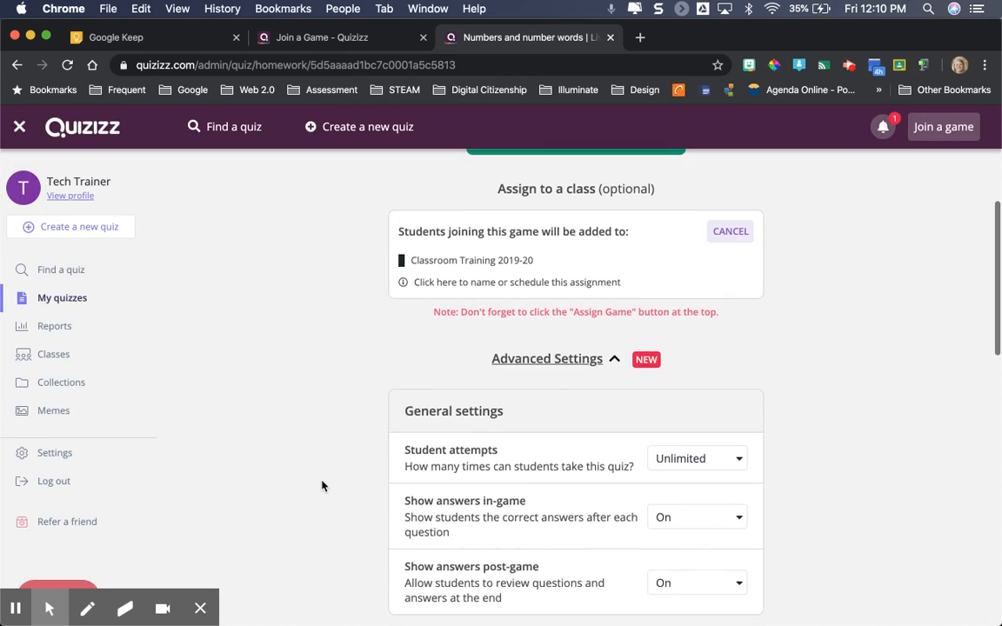
pyautogui.scroll(-2, 322, 485)
pyautogui.scroll(-3, 322, 486)
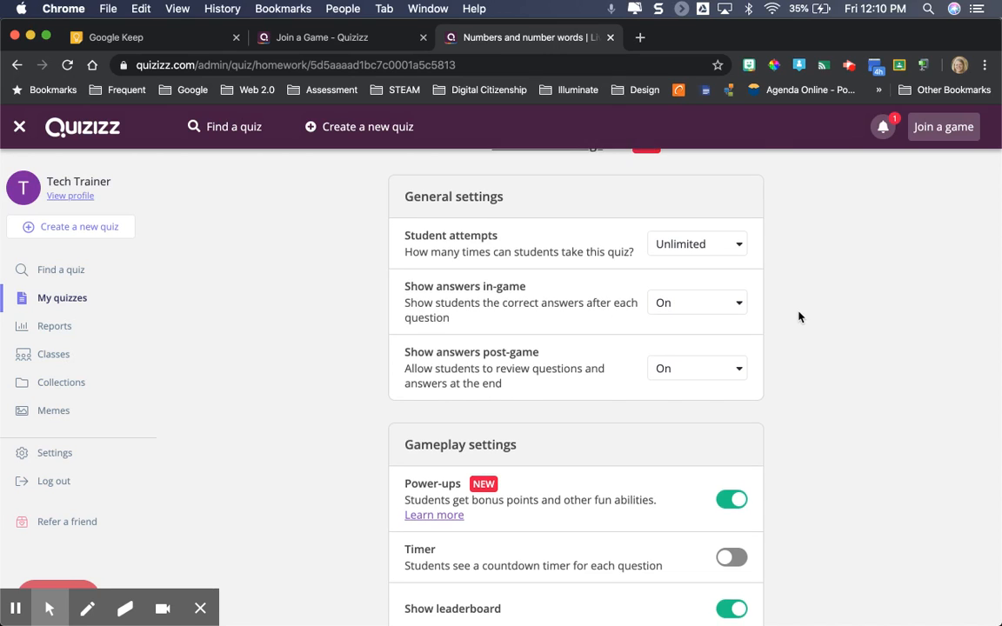
pyautogui.scroll(-4, 799, 317)
pyautogui.scroll(-4, 799, 317)
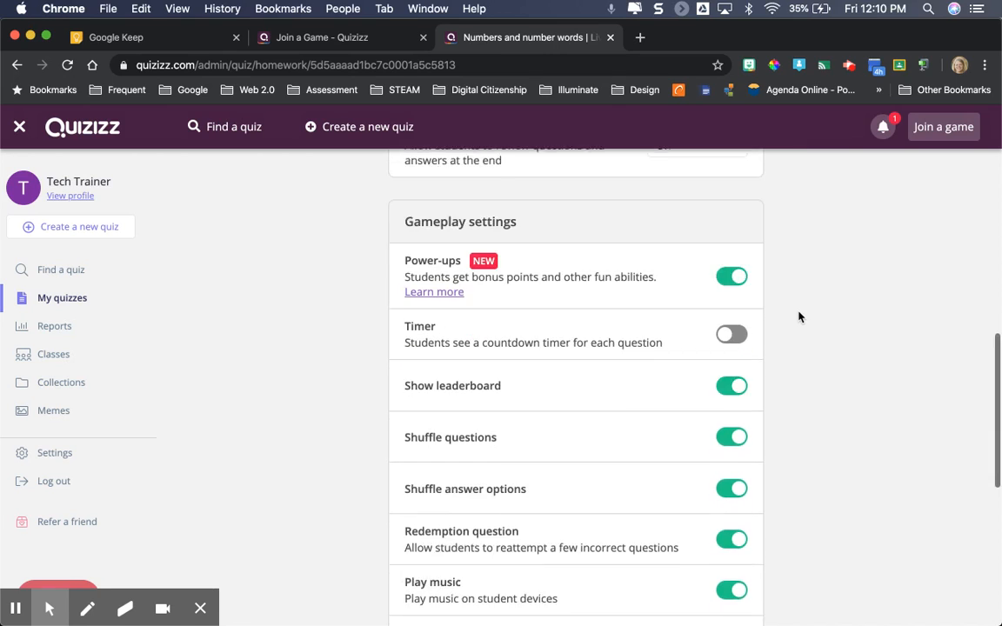
pyautogui.scroll(-4, 799, 317)
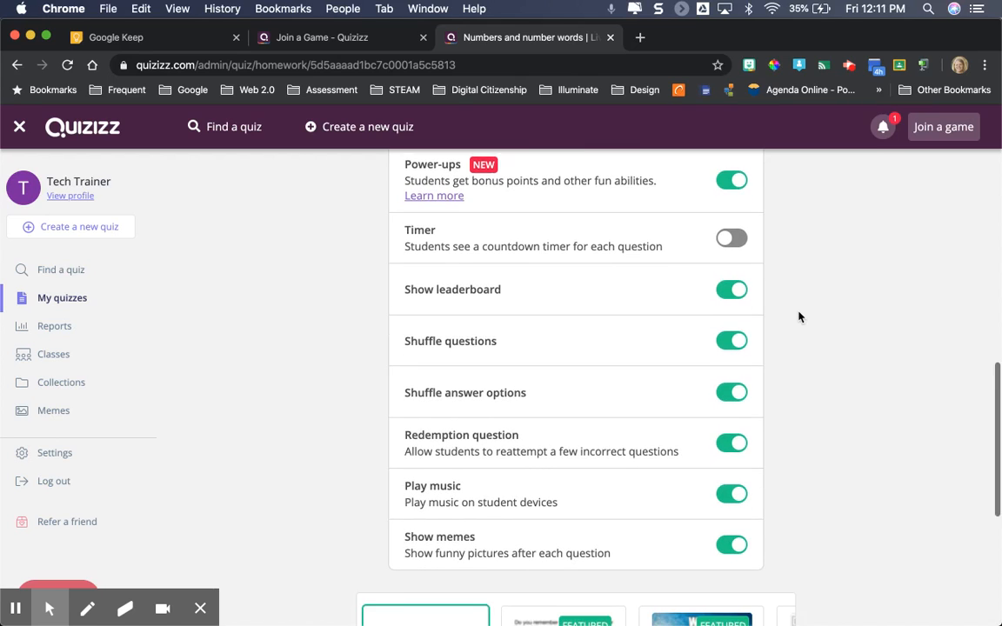
pyautogui.scroll(2, 800, 317)
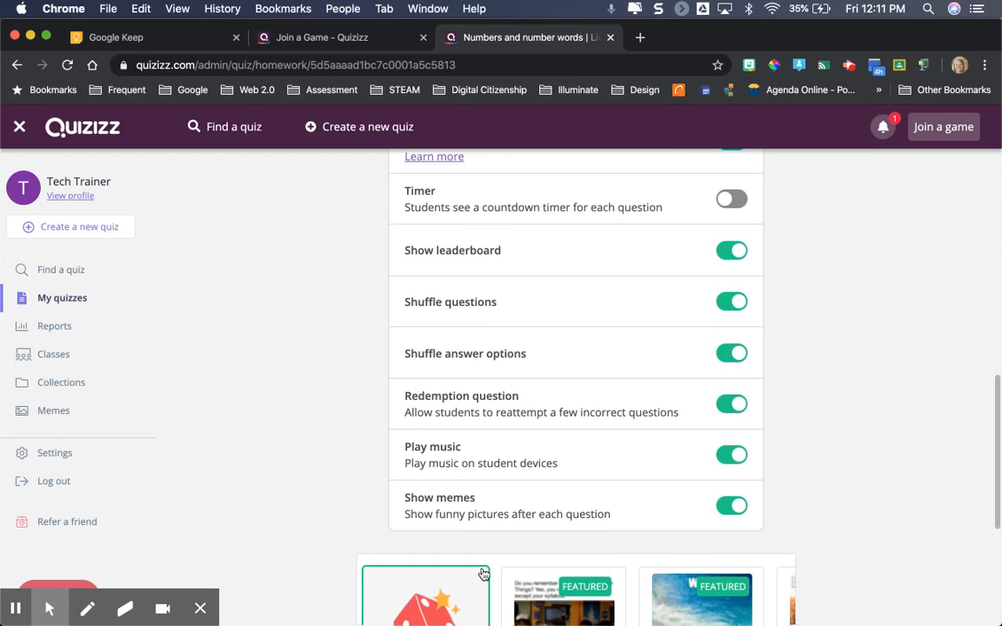
pyautogui.scroll(1, 834, 480)
pyautogui.scroll(10, 833, 481)
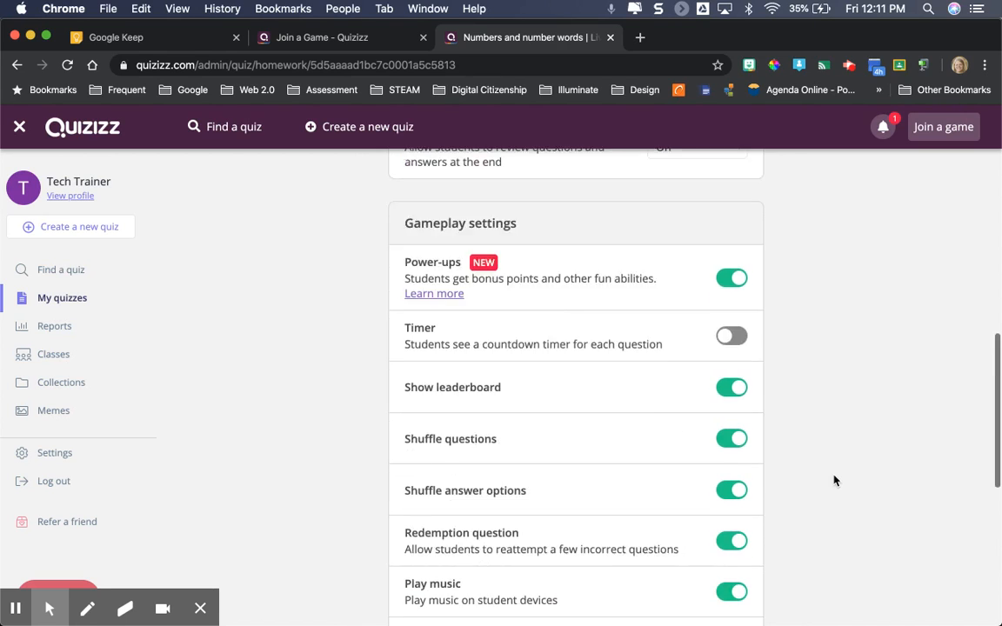
pyautogui.scroll(8, 834, 481)
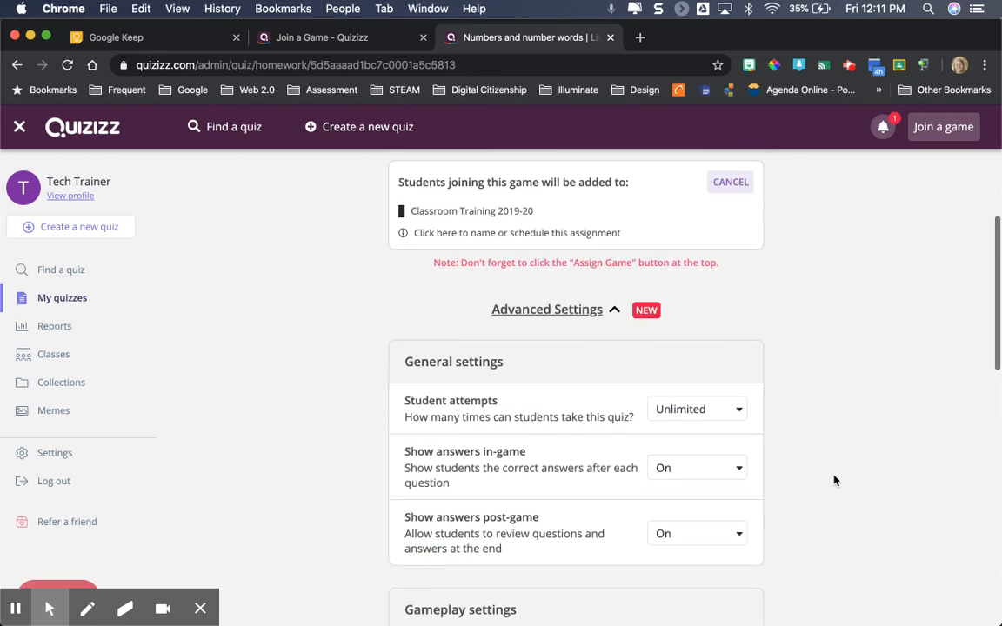
# Step: Assign the homework game to the selected class and end it from its report page
pyautogui.scroll(4, 833, 481)
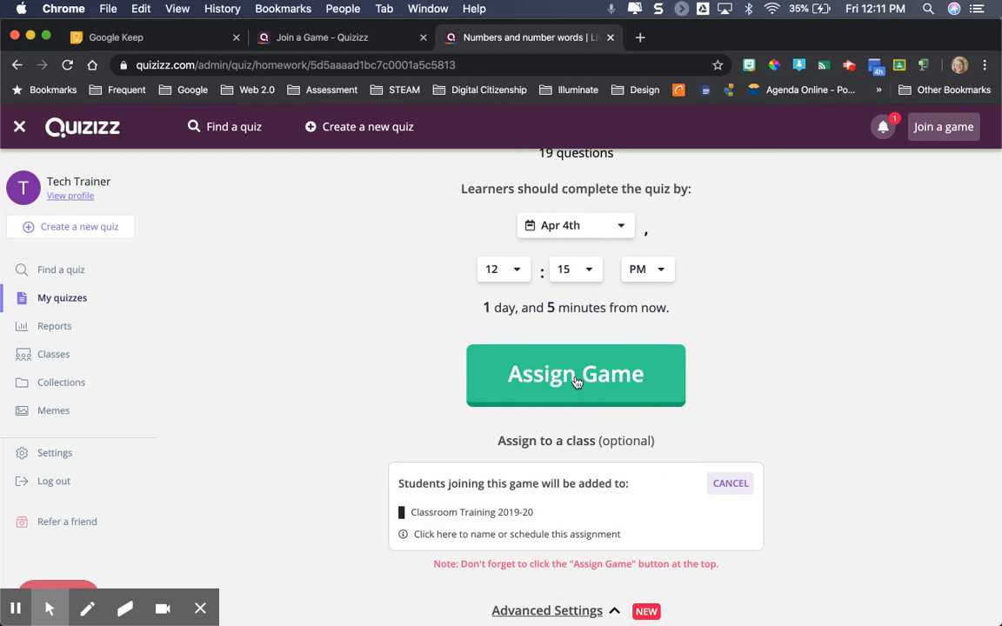
pyautogui.click(574, 379)
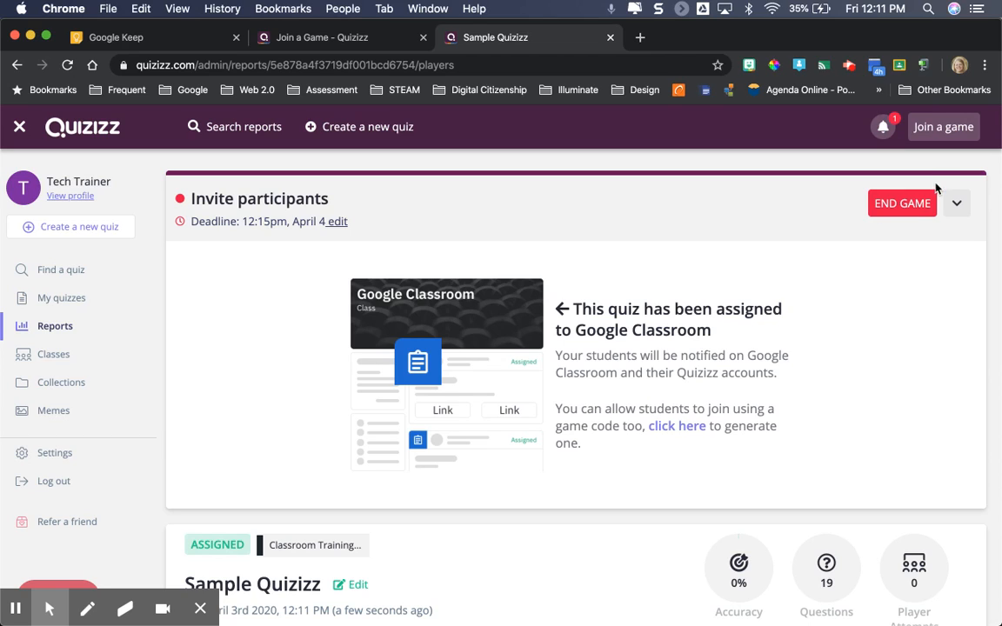
pyautogui.click(956, 205)
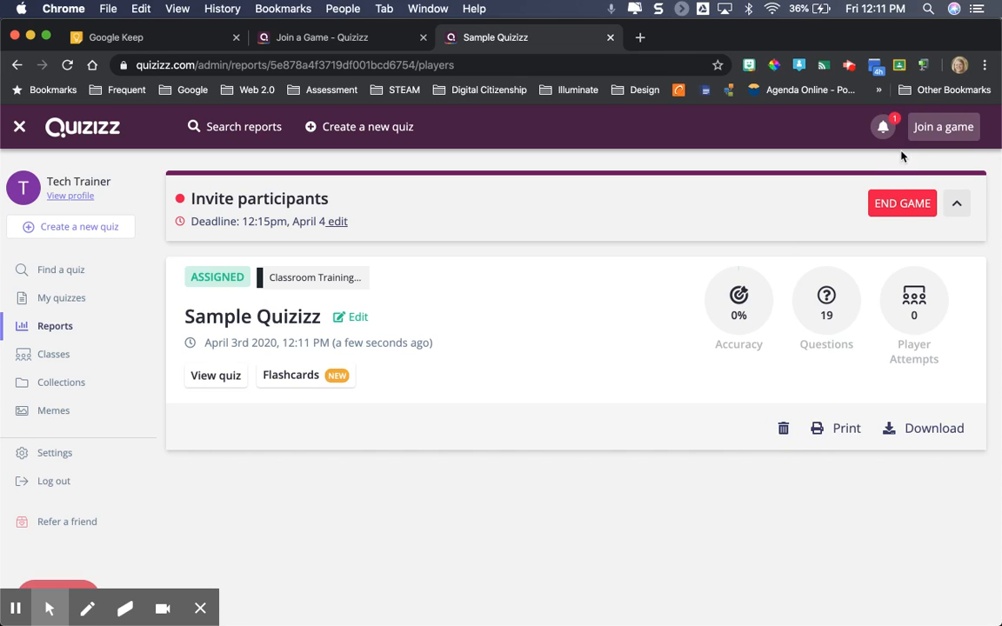
pyautogui.click(901, 203)
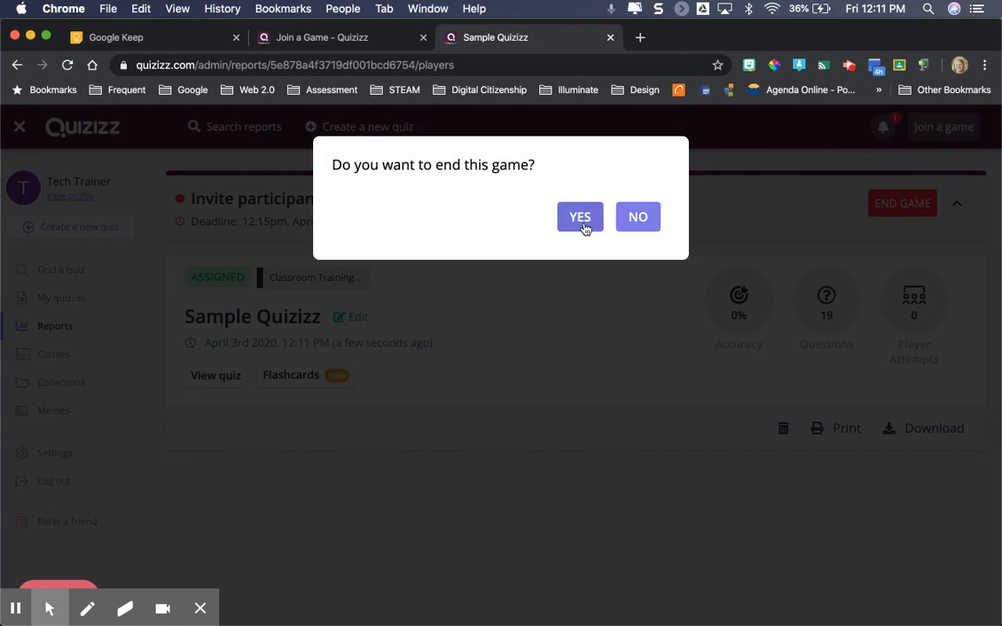
pyautogui.click(581, 221)
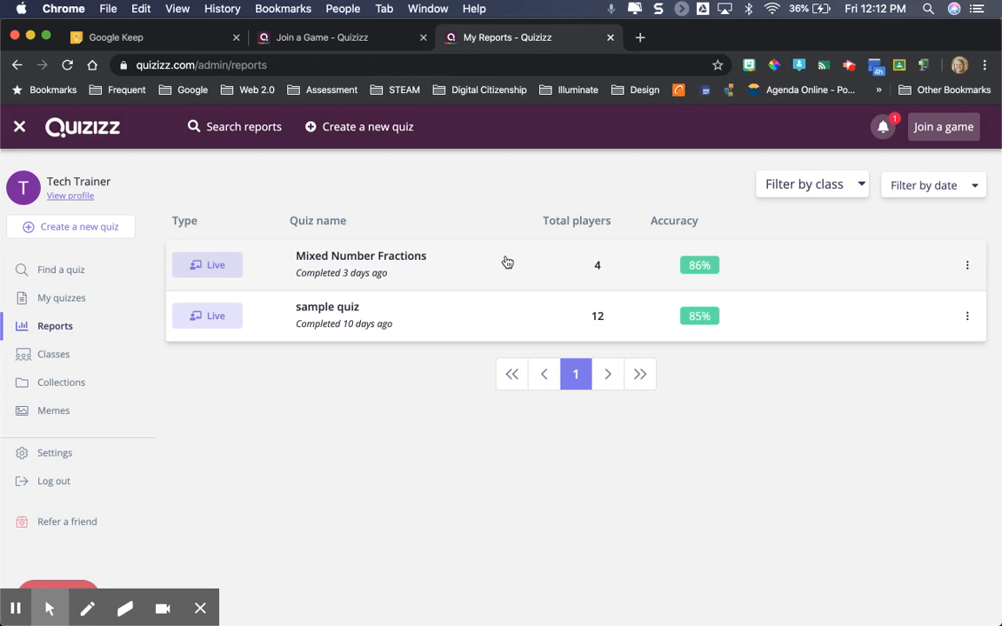
# Step: Examine the Mixed Number Fractions report by players, questions, overview and standards
pyautogui.click(706, 269)
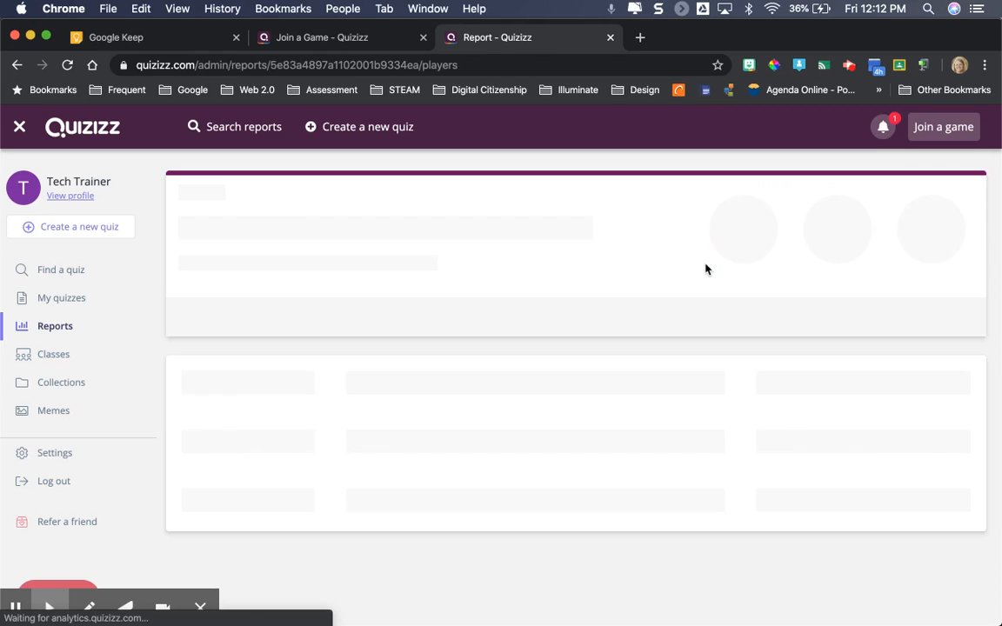
pyautogui.scroll(-3, 535, 419)
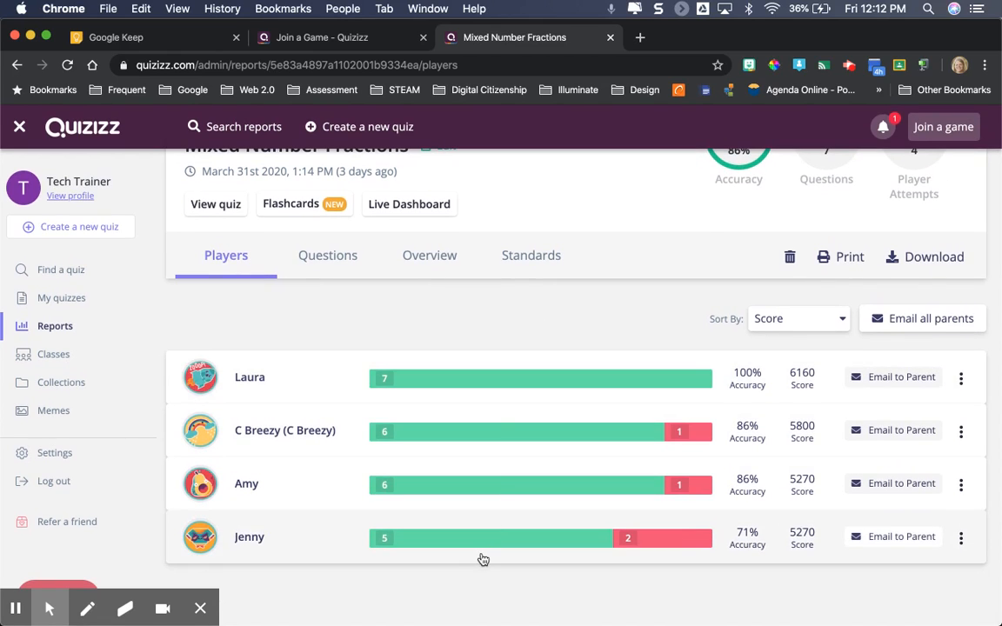
pyautogui.scroll(3, 481, 560)
pyautogui.click(329, 347)
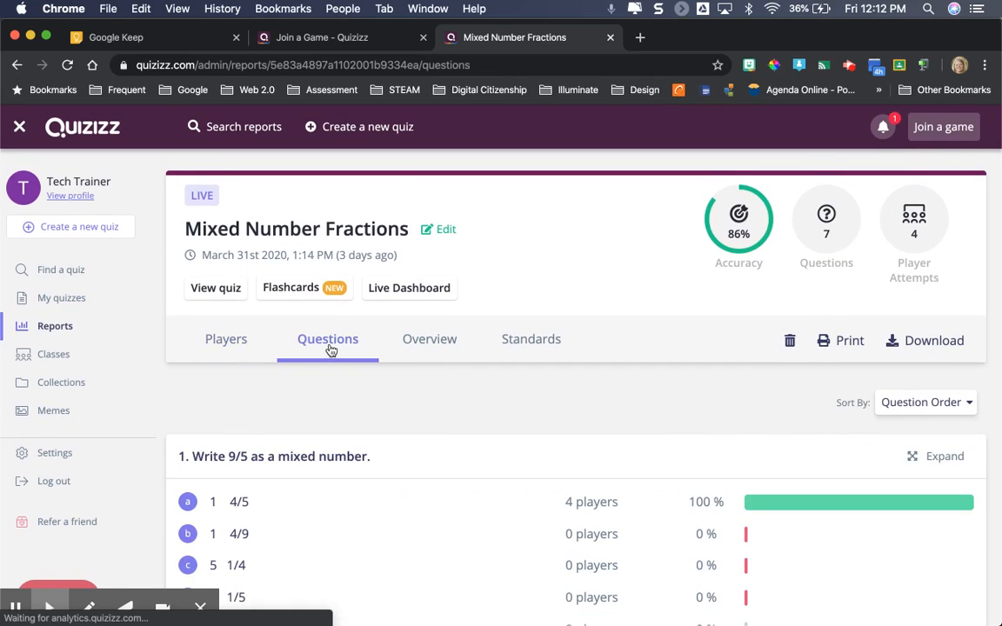
pyautogui.click(438, 346)
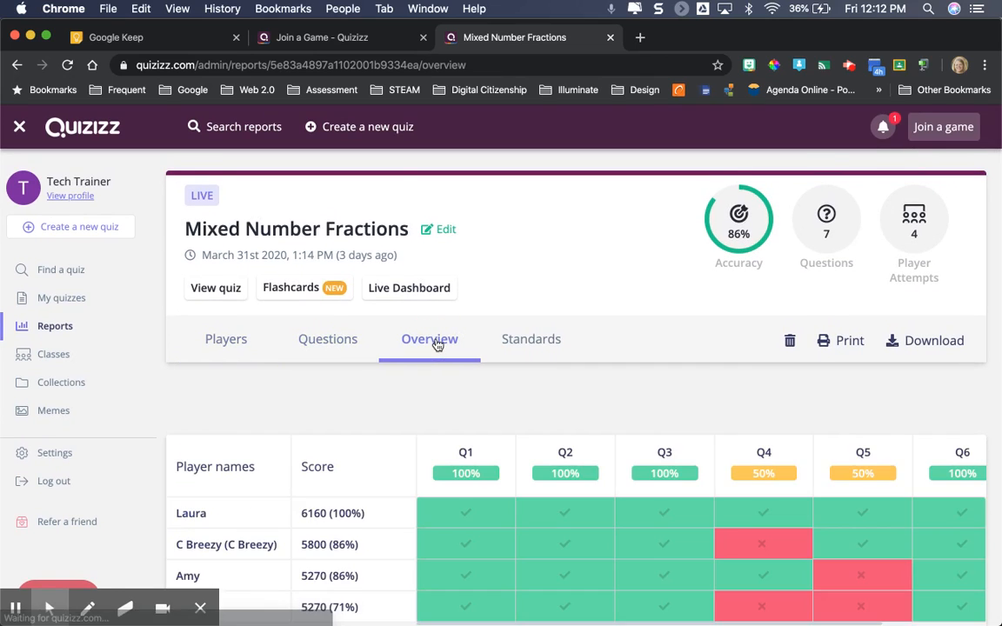
pyautogui.scroll(-1, 414, 424)
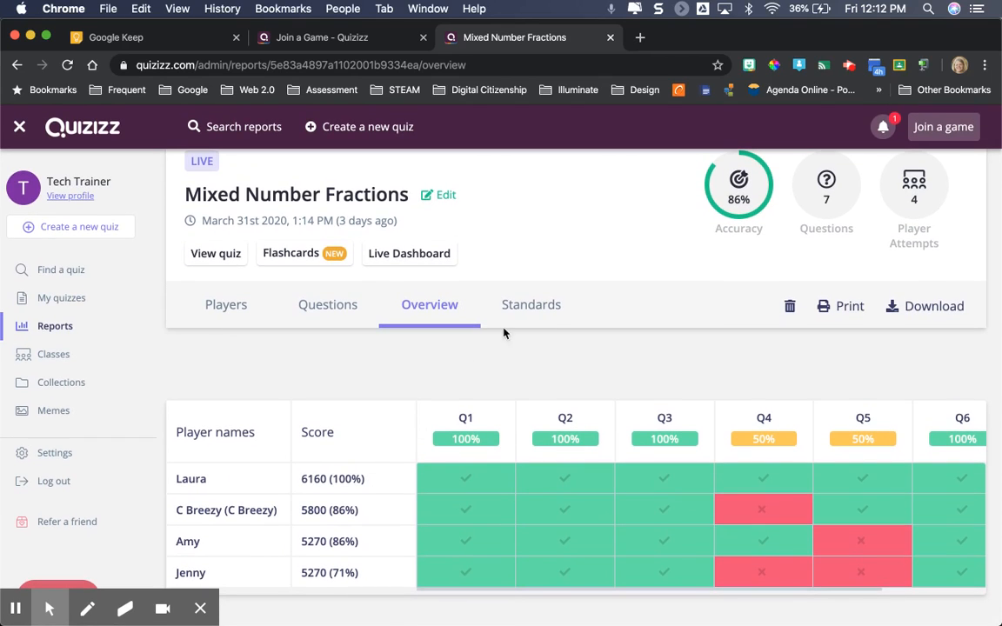
pyautogui.click(525, 315)
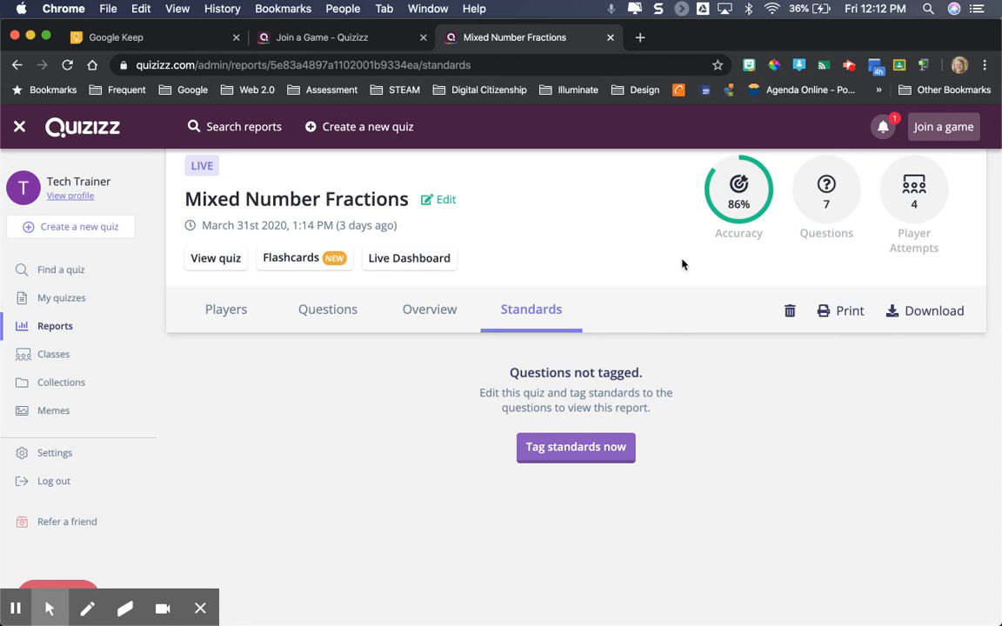
pyautogui.scroll(2, 682, 265)
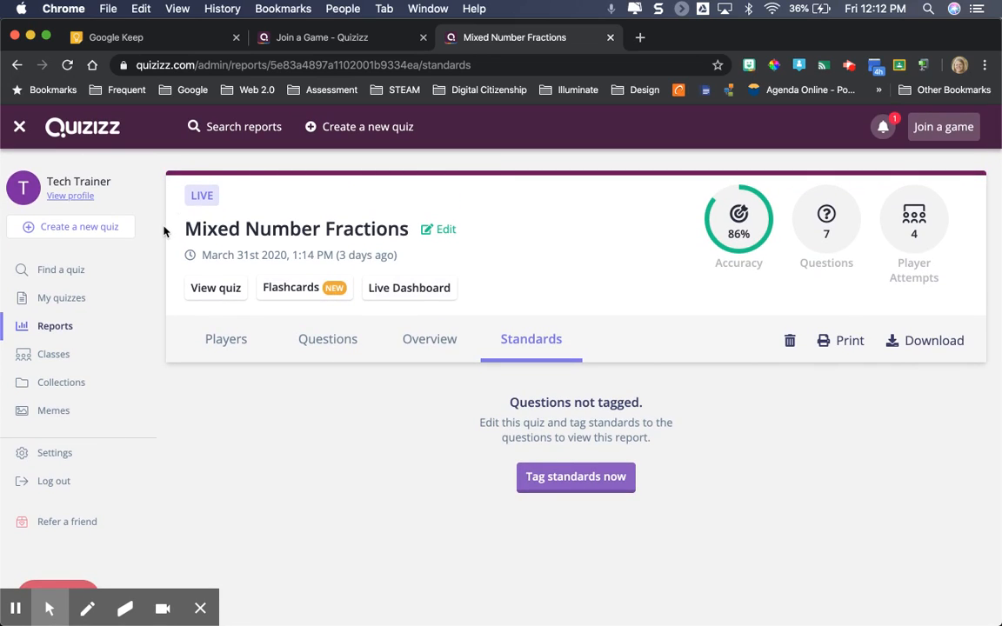
# Step: Start creating a new quiz and name it "Reducing Fraction Quiz"
pyautogui.click(101, 234)
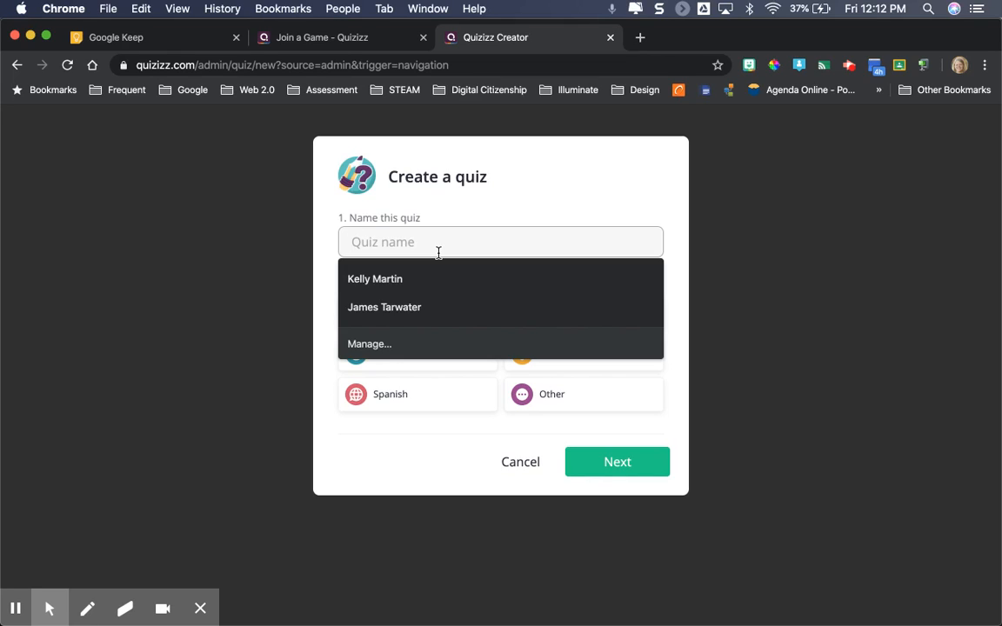
pyautogui.write('Fra')
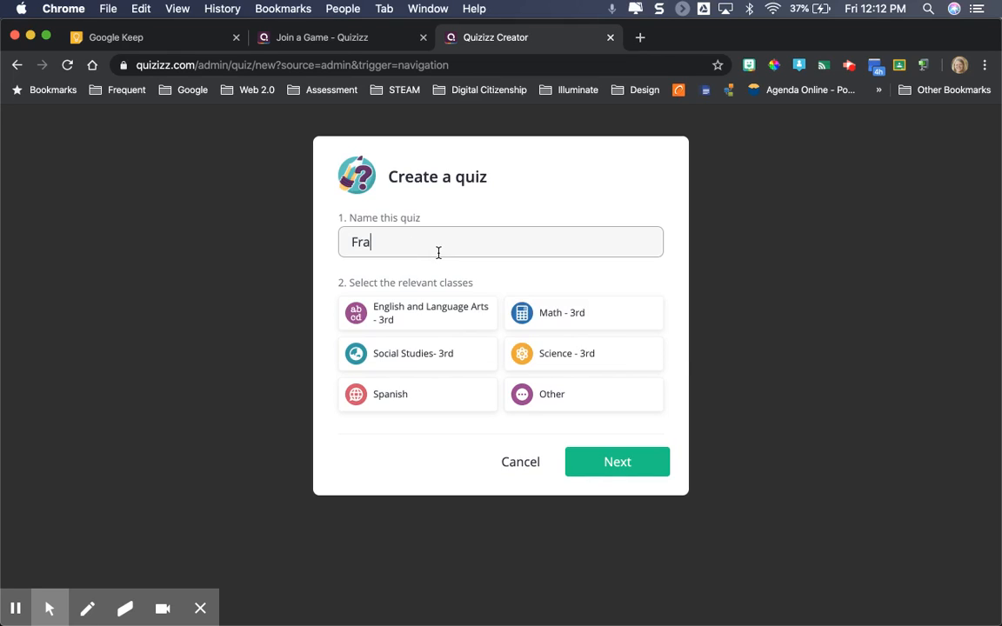
pyautogui.press('BackSpace')
pyautogui.press('BackSpace')
pyautogui.press('BackSpace')
pyautogui.write('REd')
pyautogui.press('BackSpace')
pyautogui.press('BackSpace')
pyautogui.write('educing Fraction Quiz')
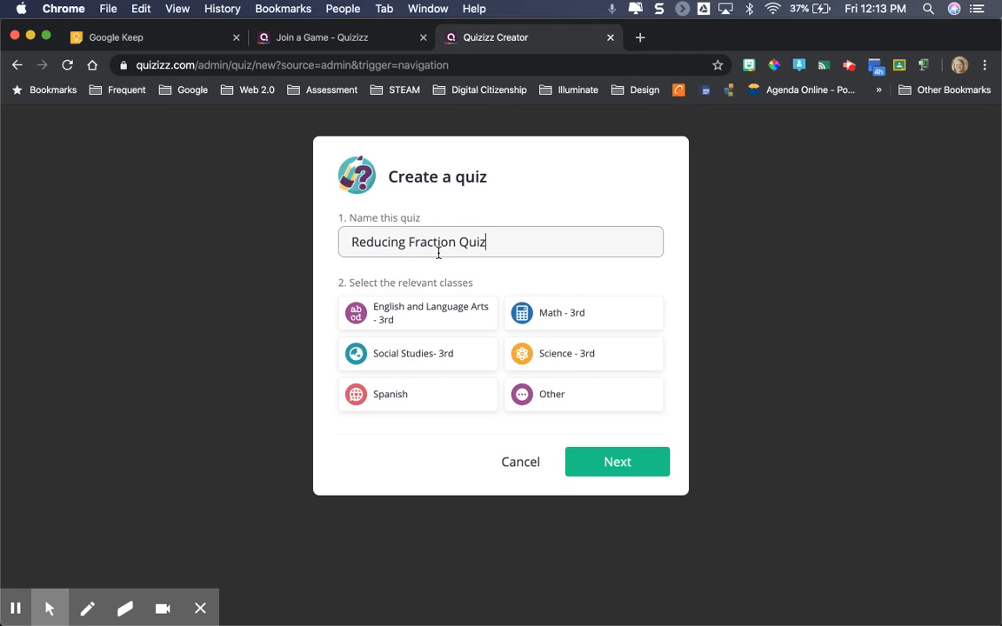
# Step: Set Other as the quiz's only relevant class and continue to the quiz editor
pyautogui.click(564, 315)
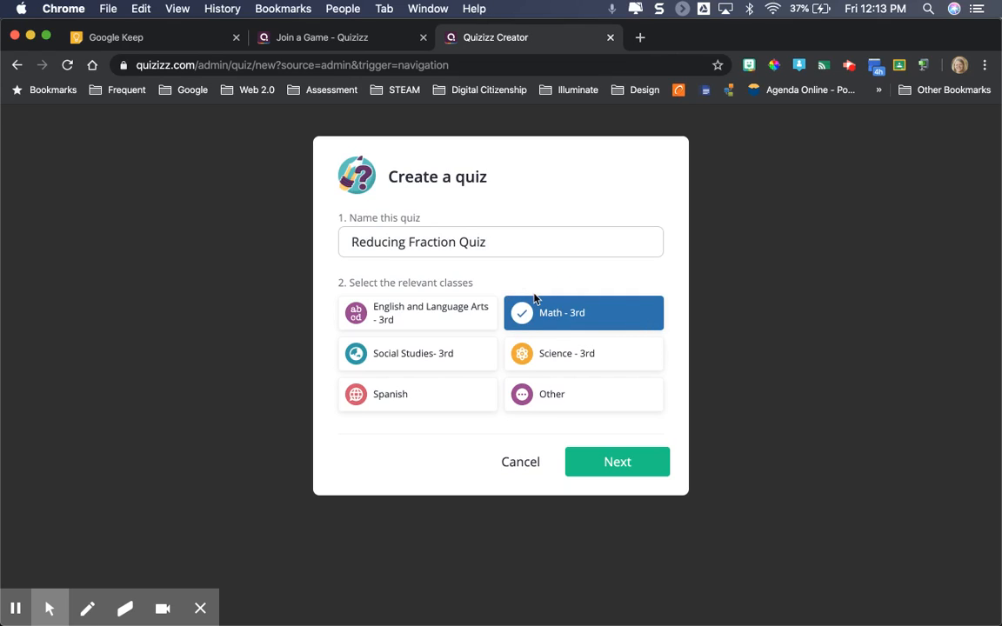
pyautogui.click(564, 397)
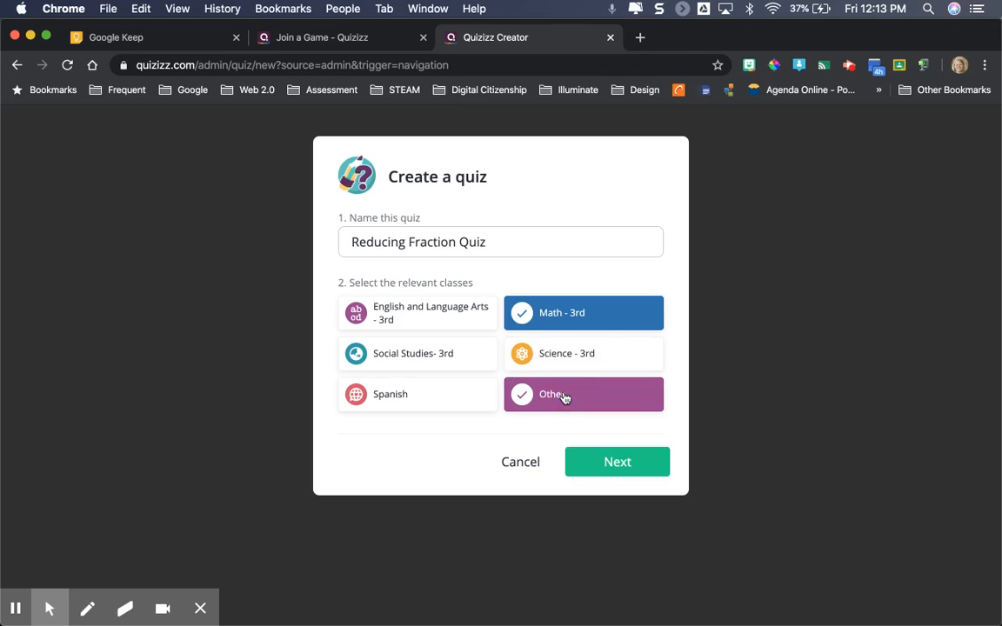
pyautogui.click(564, 320)
pyautogui.click(618, 472)
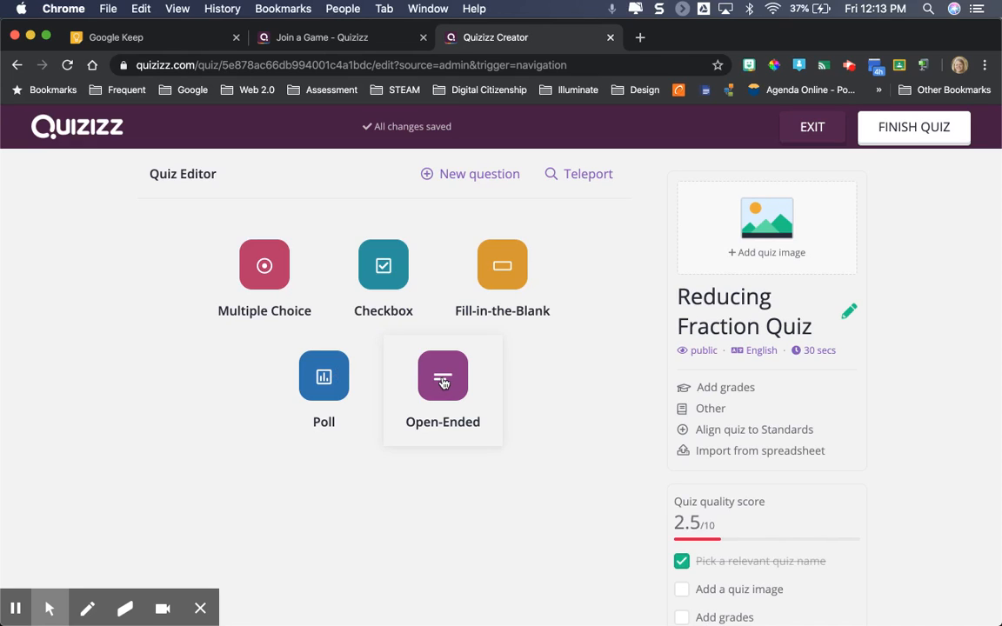
# Step: Teleport the "Reduce: 6/15" and "Simplify the fraction: 15/12" questions from the Fraction Concepts: Reducing Fractions quiz
pyautogui.click(590, 177)
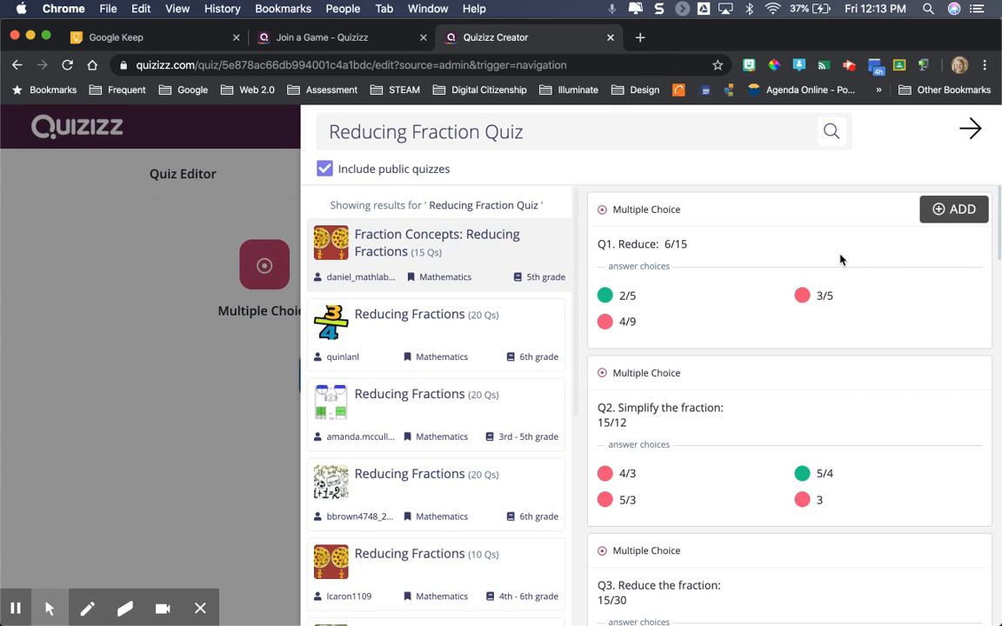
pyautogui.click(967, 211)
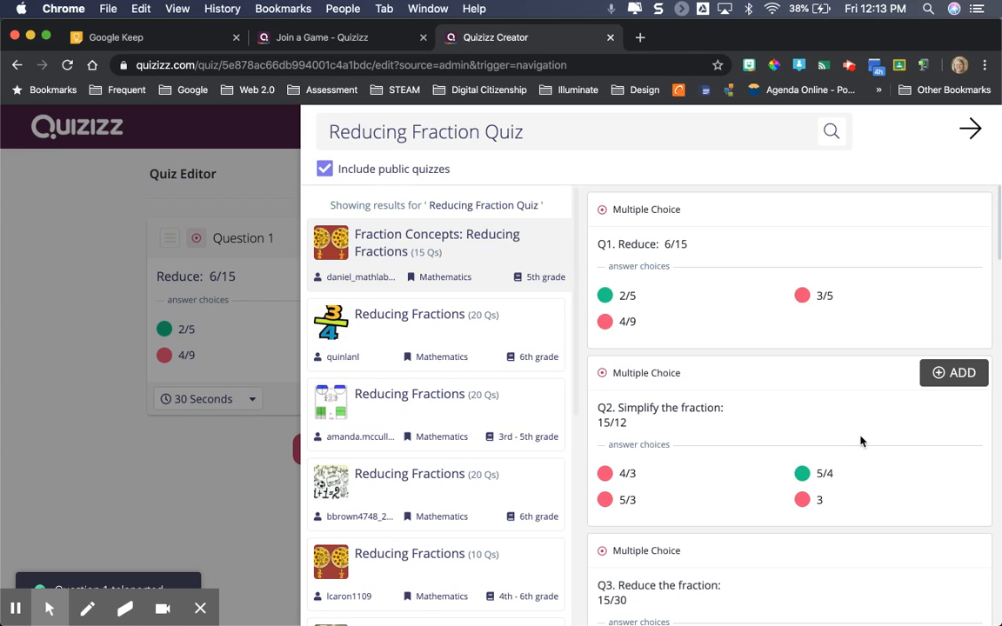
pyautogui.click(956, 373)
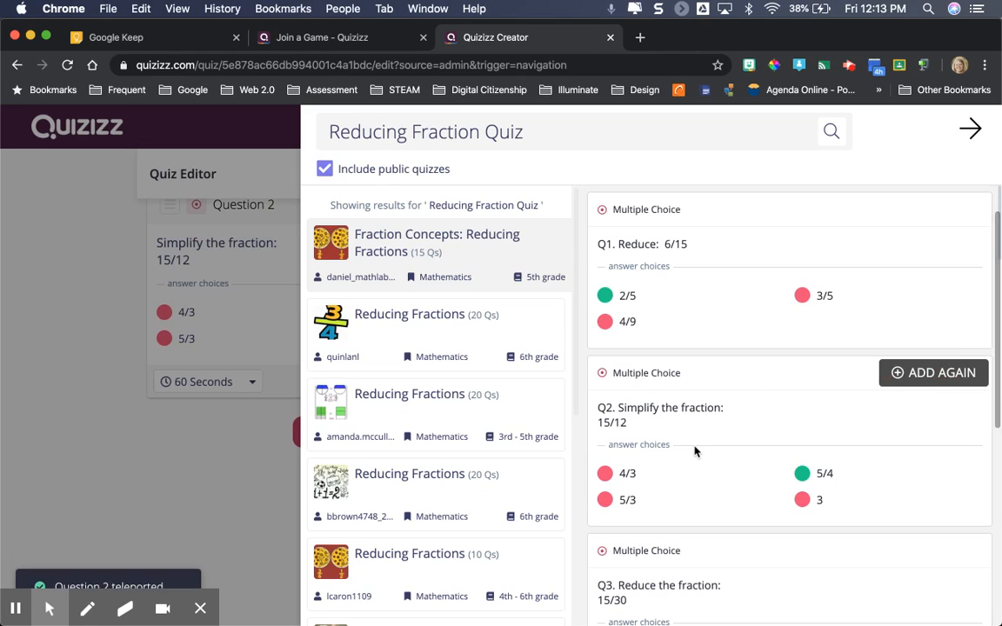
# Step: Add the question on when a fraction is in simplest form from the 3rd - 5th grade Reducing Fractions quiz
pyautogui.click(426, 334)
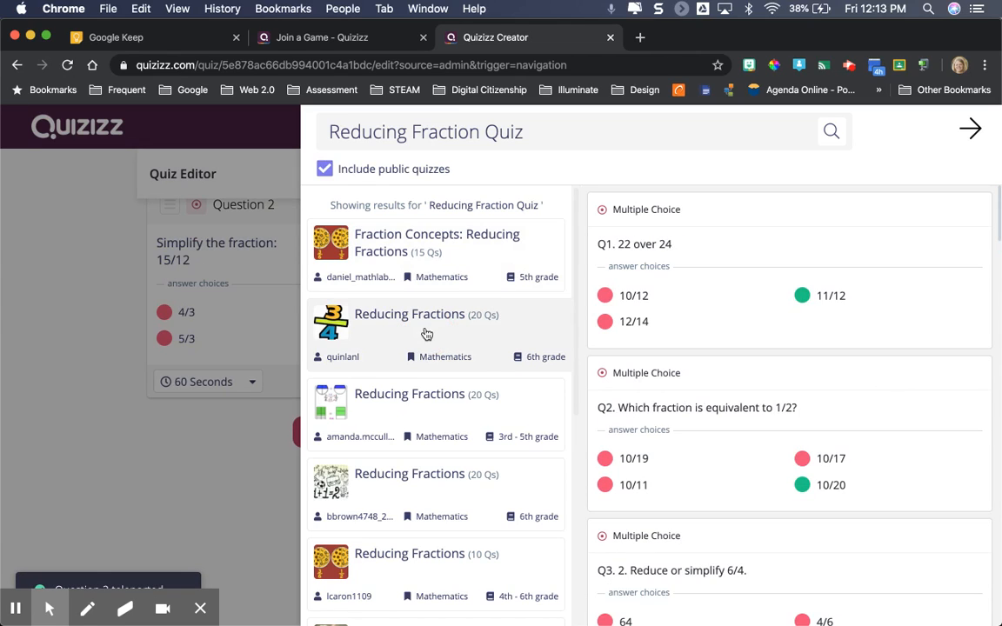
pyautogui.click(477, 405)
pyautogui.moveTo(803, 416)
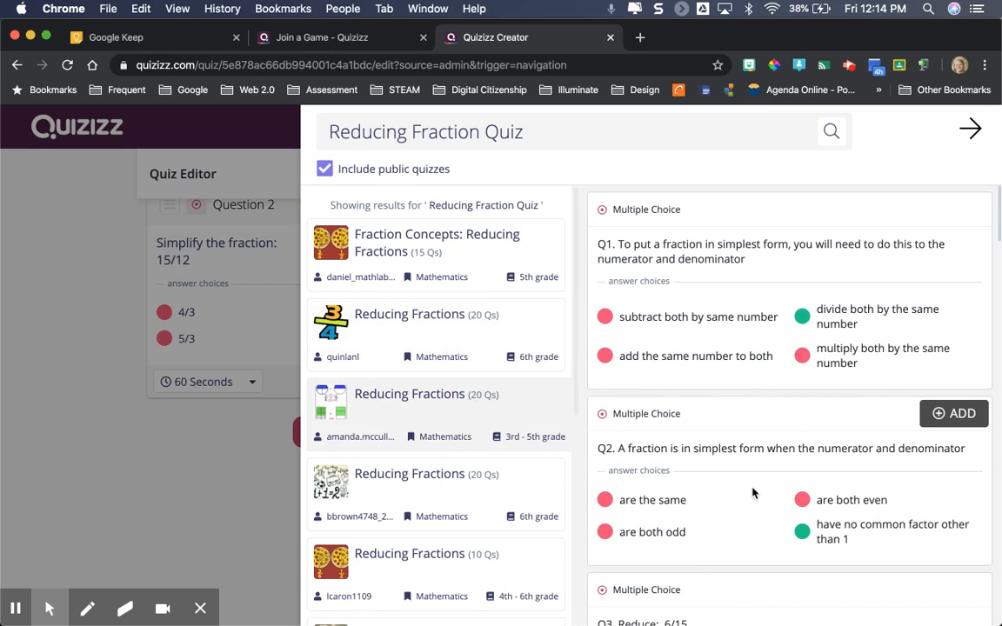
pyautogui.scroll(-2, 753, 493)
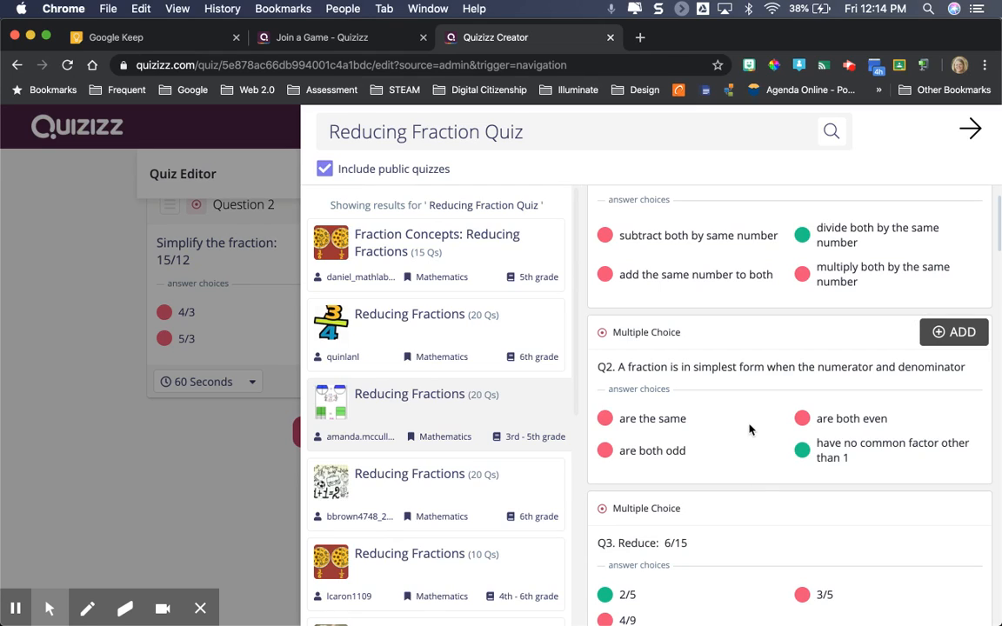
pyautogui.click(935, 333)
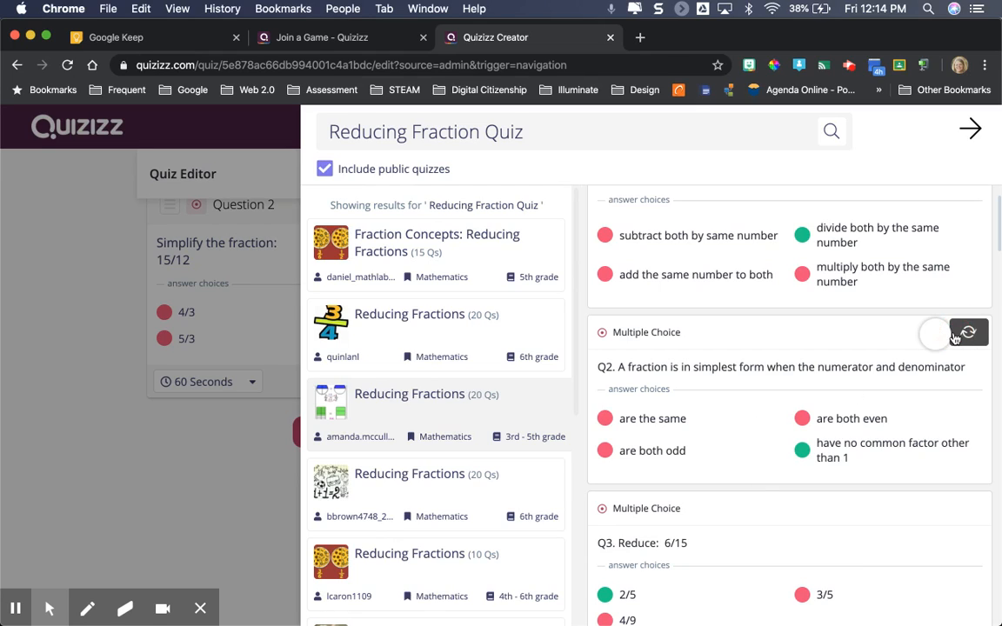
# Step: Add the "Which is NOT an equivalent fraction to: 3/4" question from the same quiz and return to the quiz editor
pyautogui.scroll(-1, 753, 410)
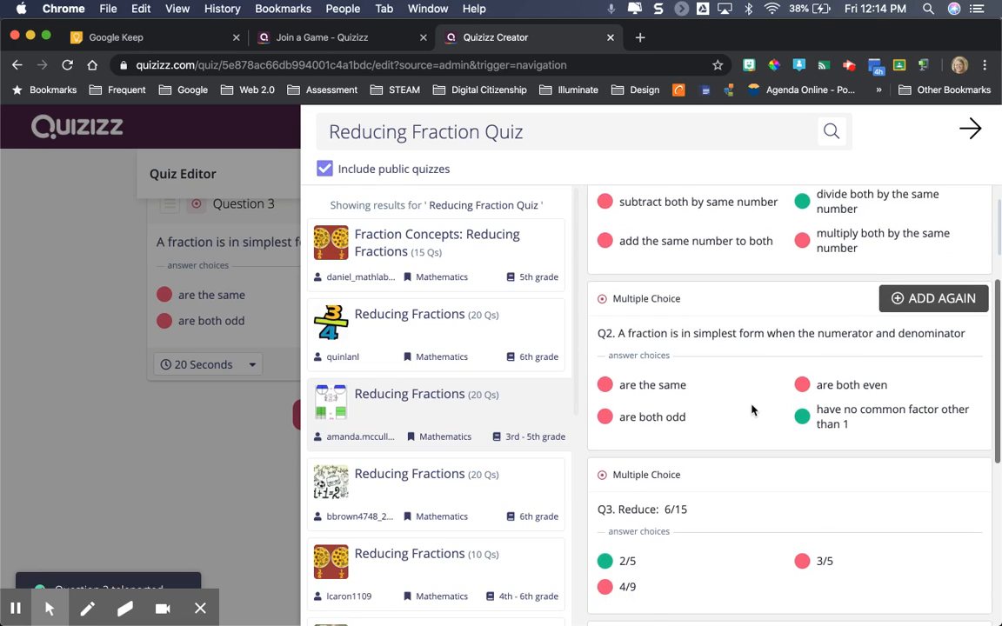
pyautogui.scroll(-3, 754, 411)
pyautogui.scroll(-4, 752, 409)
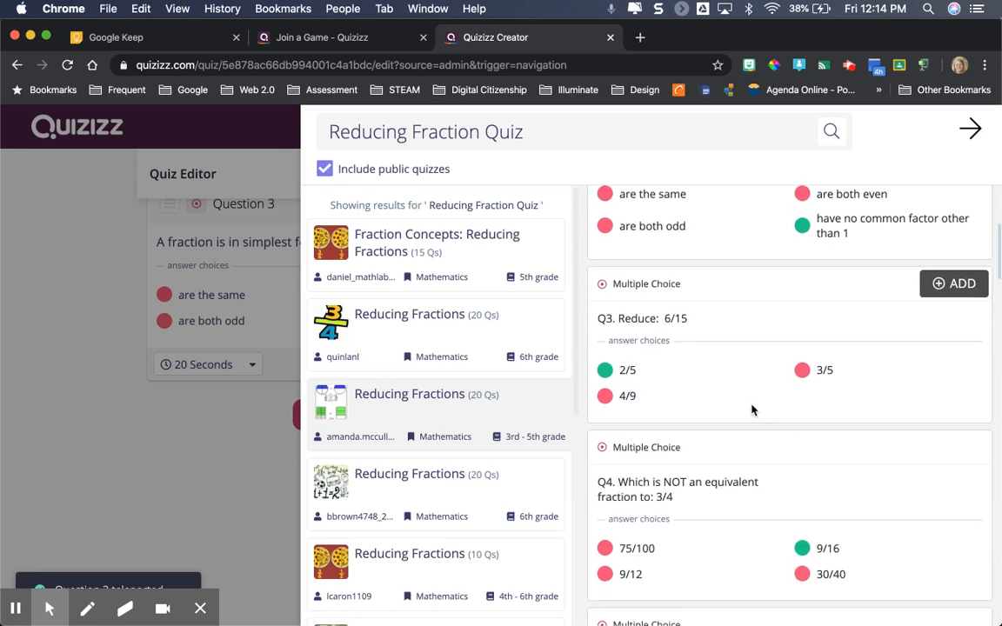
pyautogui.scroll(-1, 752, 409)
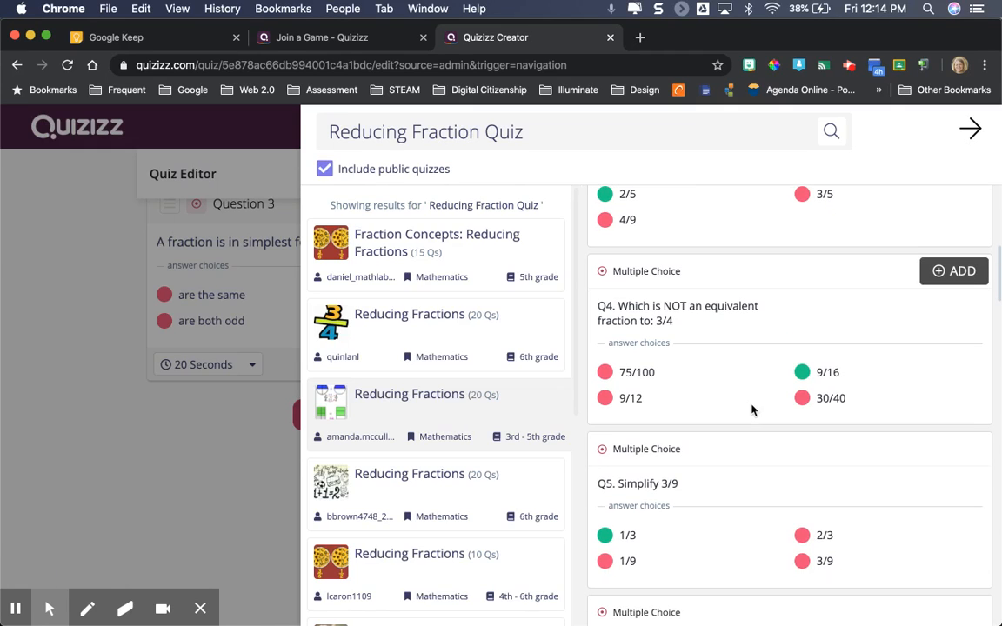
pyautogui.click(964, 275)
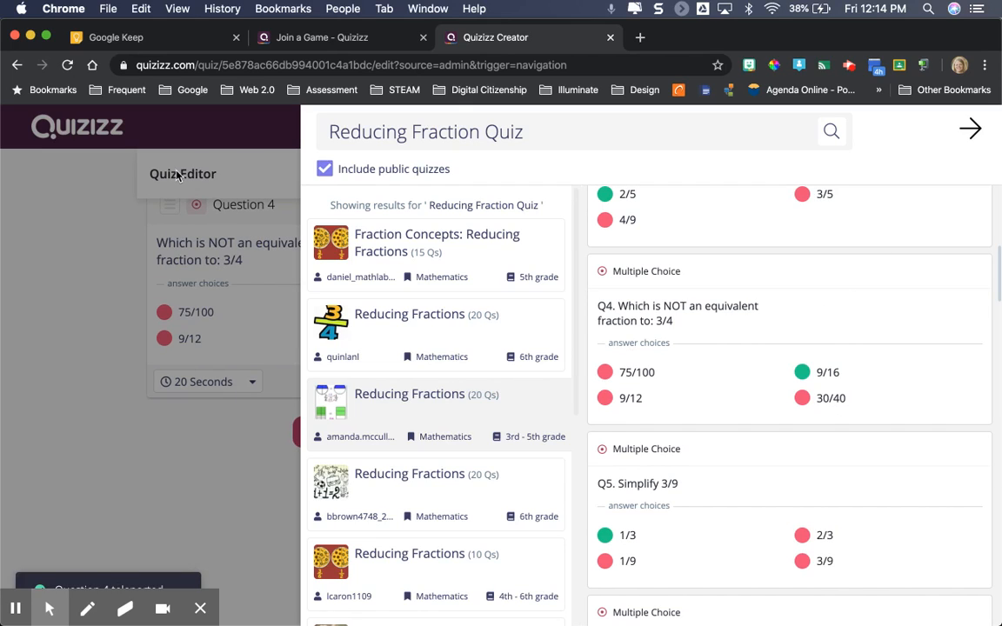
pyautogui.click(969, 129)
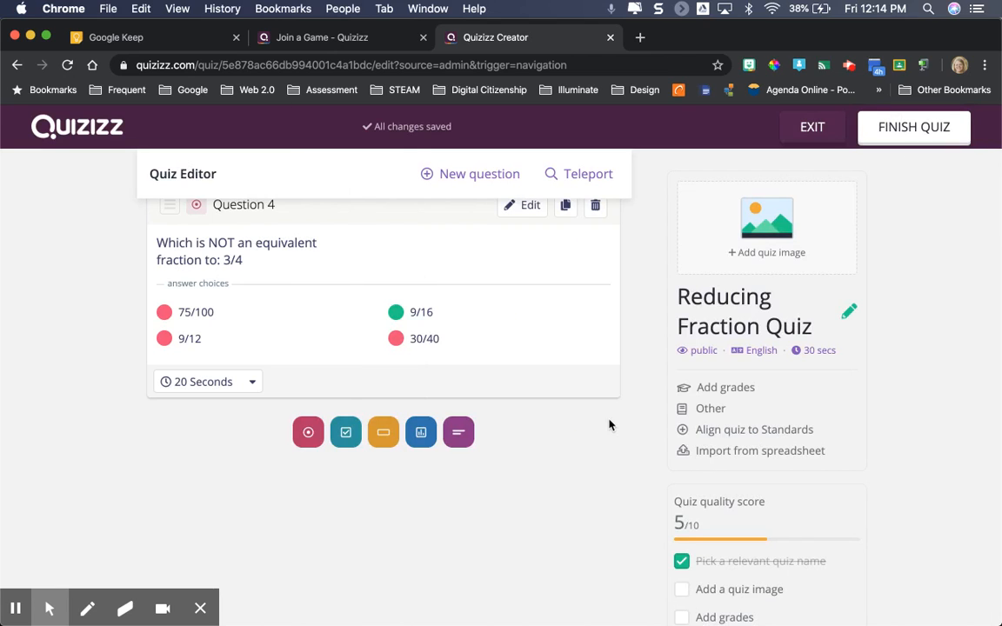
pyautogui.scroll(8, 613, 439)
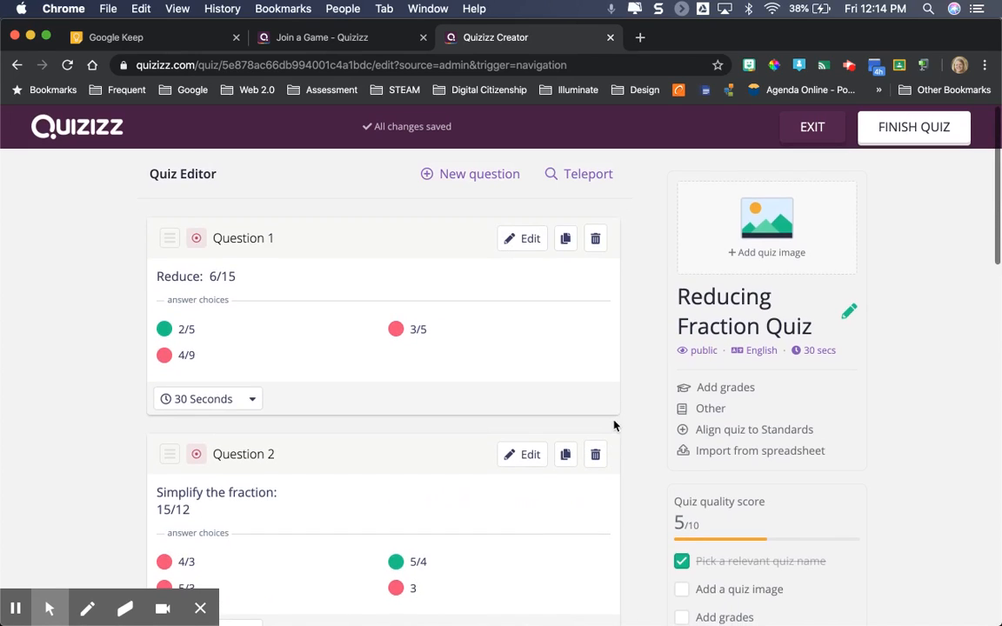
# Step: Finish the quiz and upload Schoolpic.png from the Desktop as its title image
pyautogui.click(910, 131)
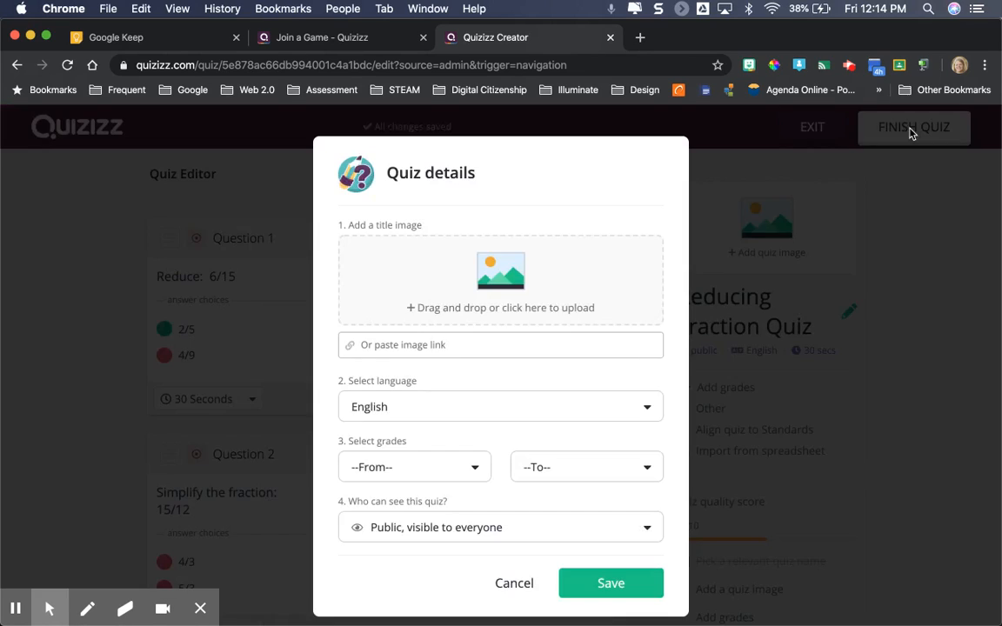
pyautogui.click(516, 284)
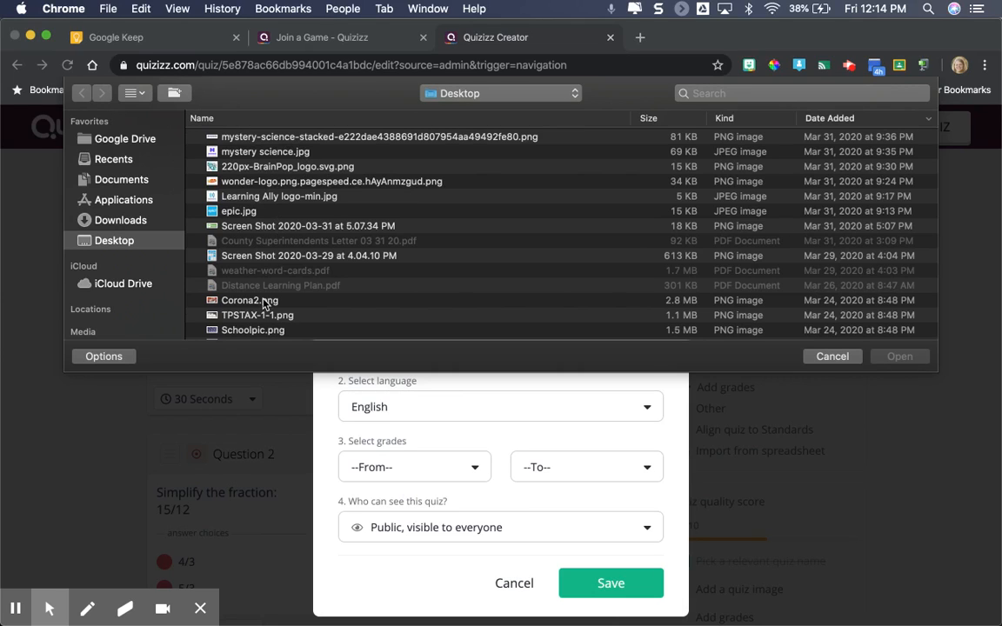
pyautogui.click(261, 331)
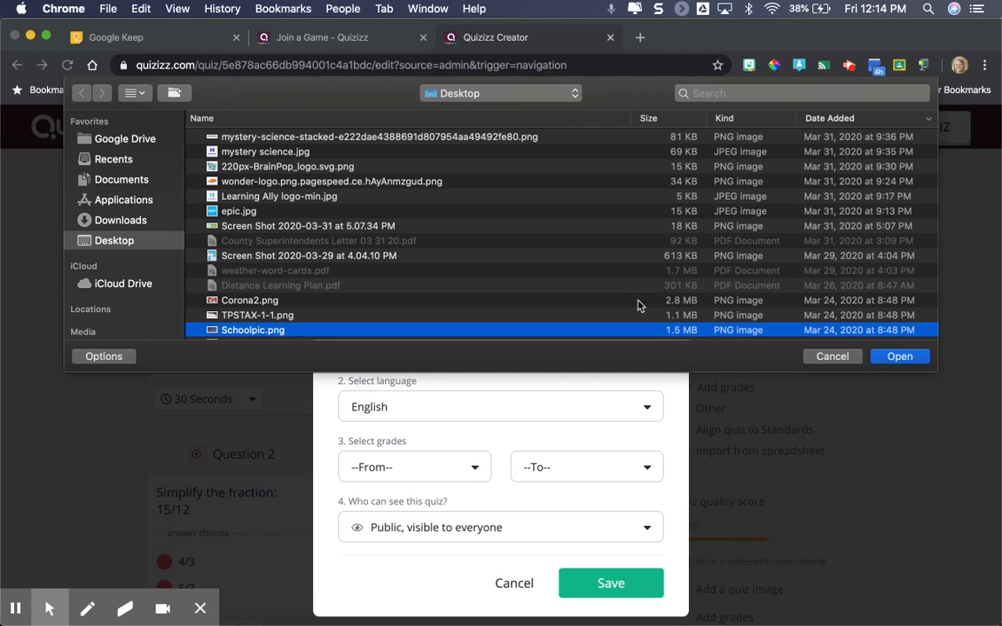
pyautogui.click(900, 357)
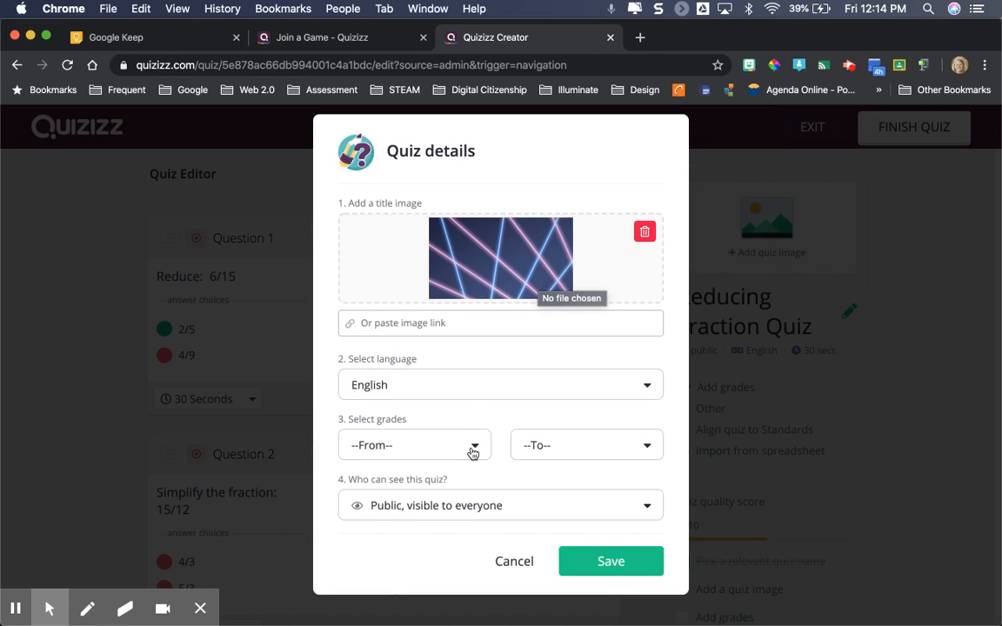
# Step: Set the quiz's grades from 3rd to 5th and its visibility to Private, visible to you
pyautogui.click(472, 447)
pyautogui.click(416, 541)
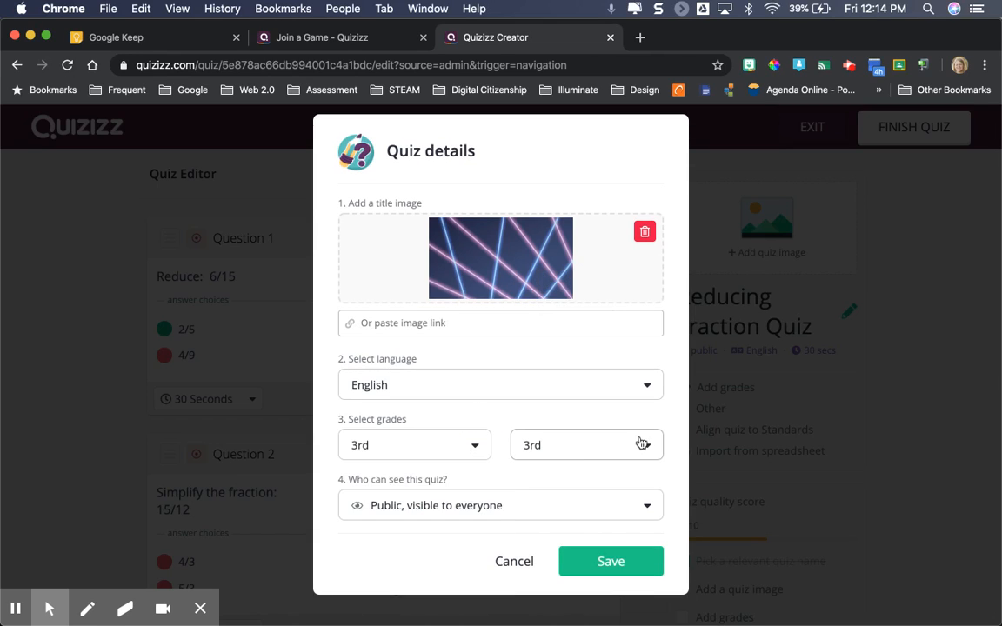
pyautogui.click(642, 444)
pyautogui.click(579, 586)
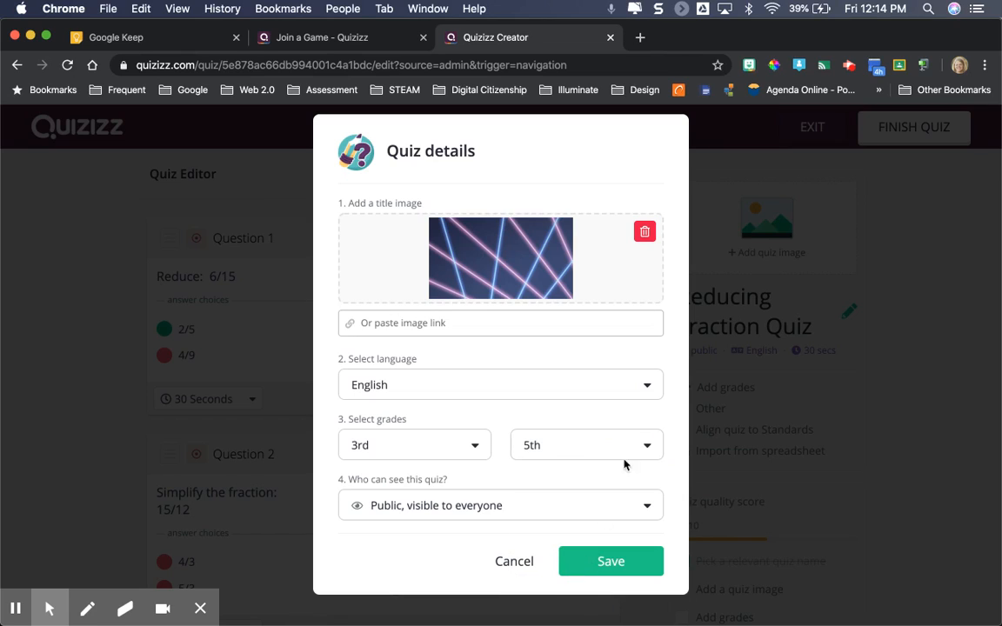
pyautogui.click(647, 509)
pyautogui.click(577, 562)
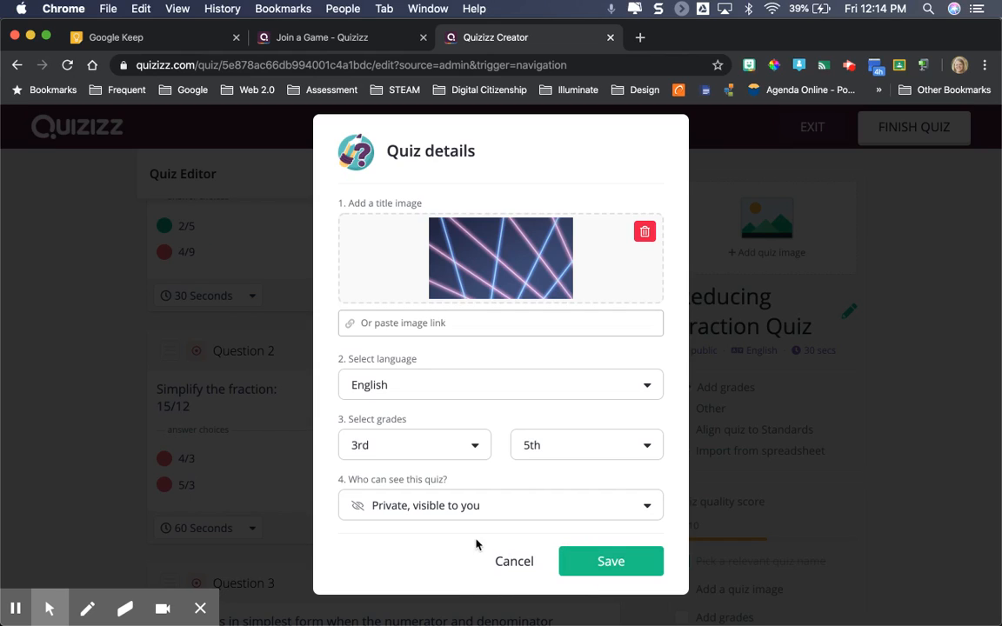
# Step: Save the quiz details, show the other sharing options and skip sharing the published quiz
pyautogui.click(644, 565)
pyautogui.click(15, 609)
pyautogui.click(16, 609)
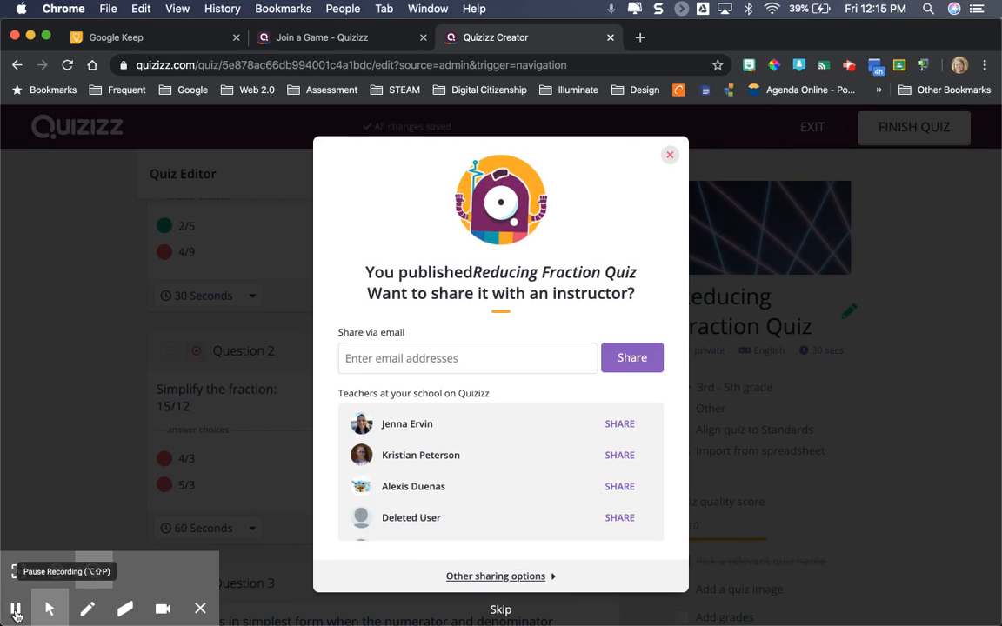
pyautogui.click(498, 577)
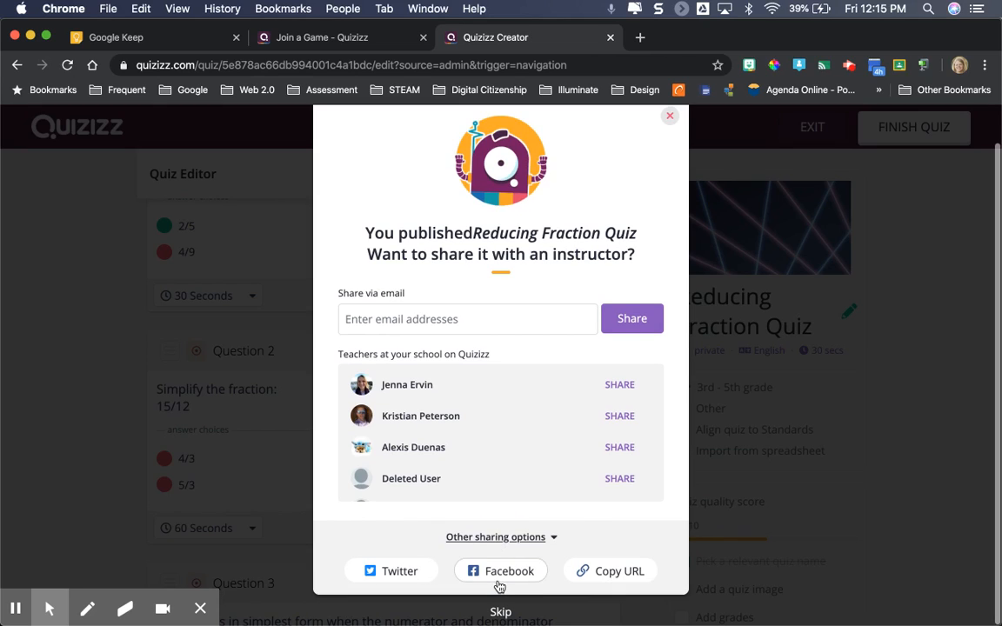
pyautogui.click(501, 613)
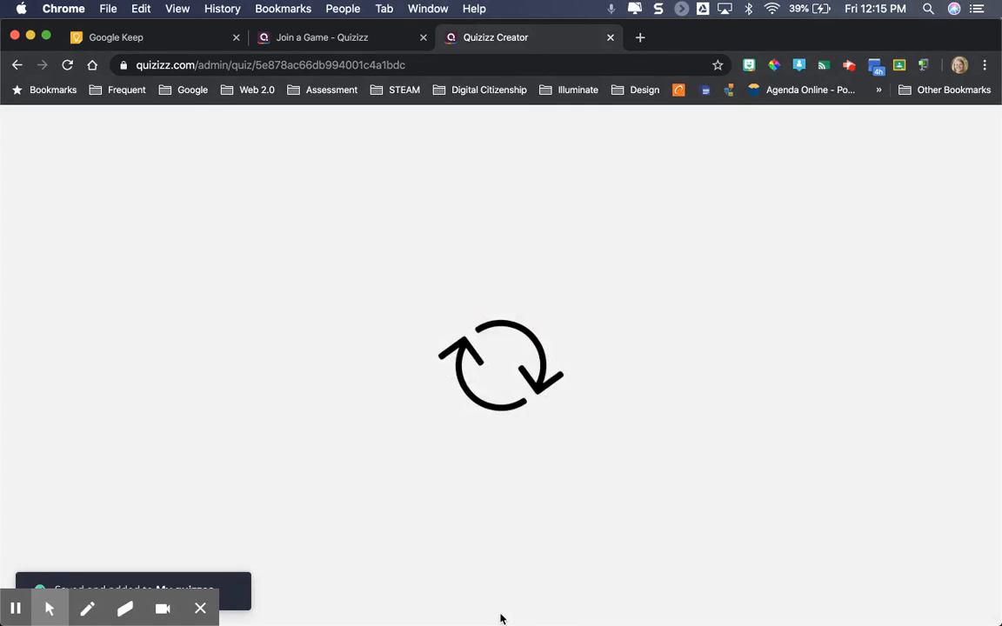